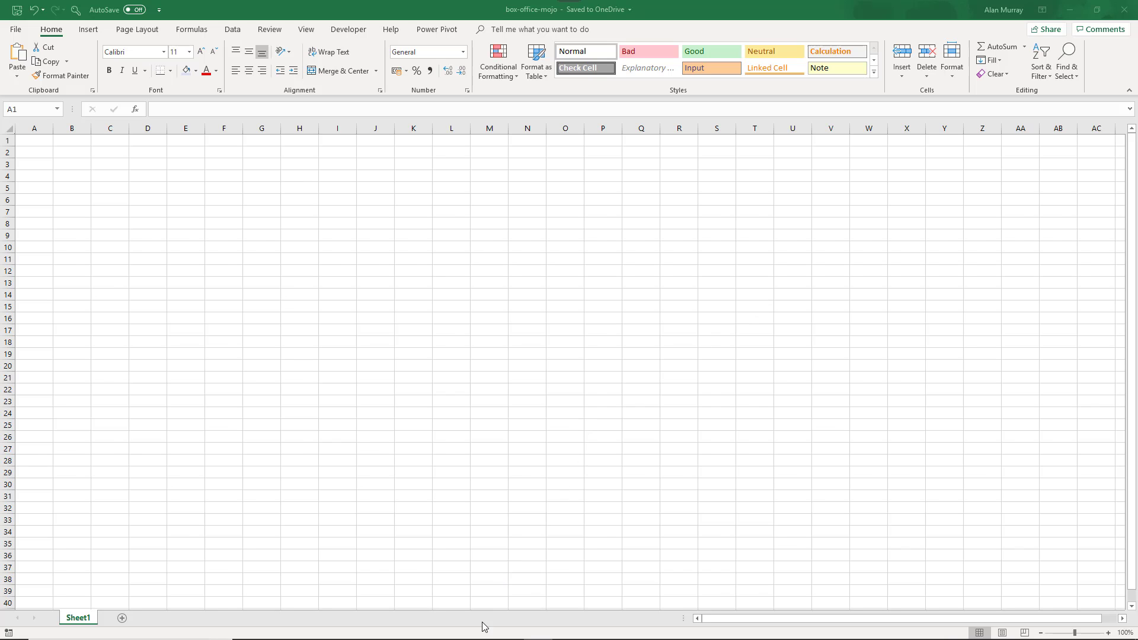
Step: Switch from Excel to the Chrome window showing Box Office Mojo's 2019 Weekly Index
{"action": "mouse_move", "coordinate": [486, 638]}
{"action": "left_click", "coordinate": [422, 637]}
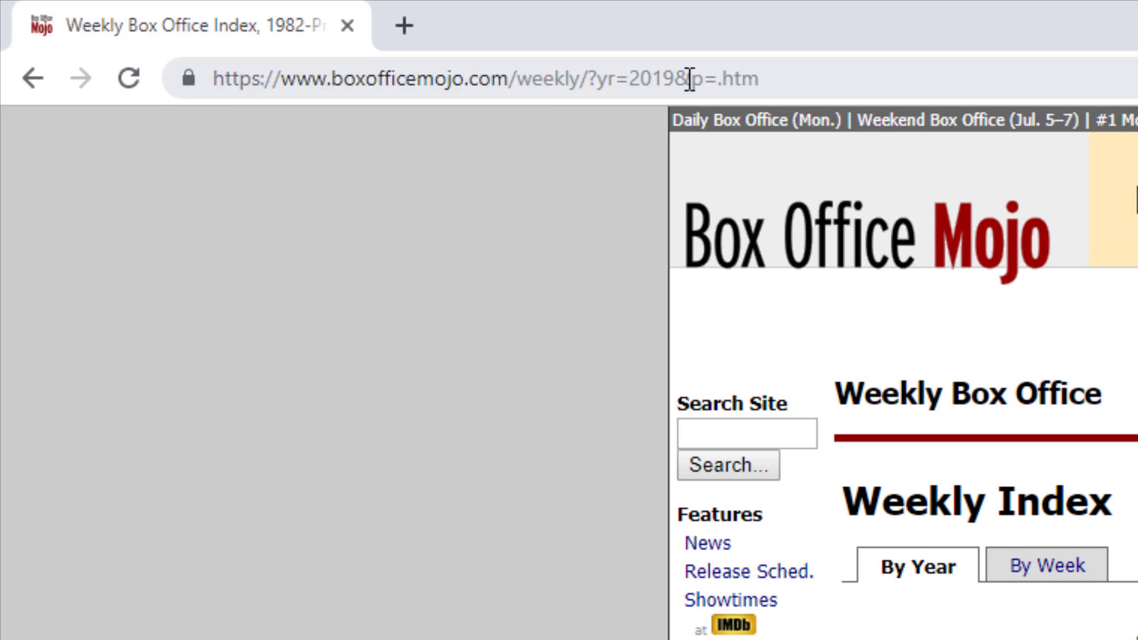
Step: Copy the Weekly Index page's web address from Chrome and return to the box-office-mojo workbook
{"action": "left_click", "coordinate": [690, 78]}
{"action": "right_click", "coordinate": [690, 79]}
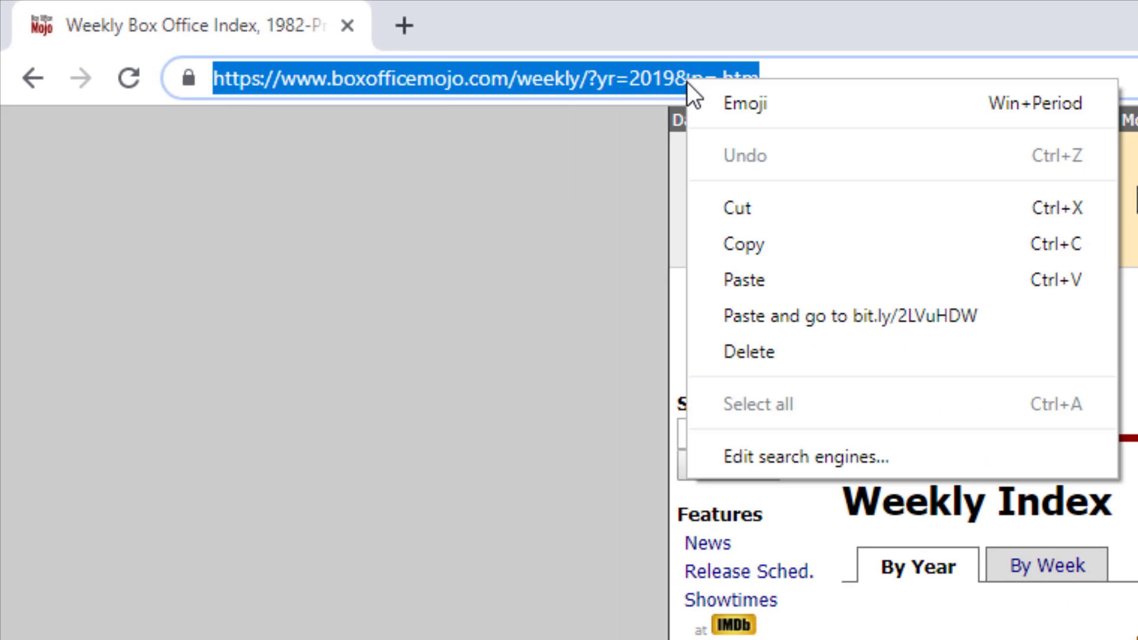
{"action": "left_click", "coordinate": [791, 252]}
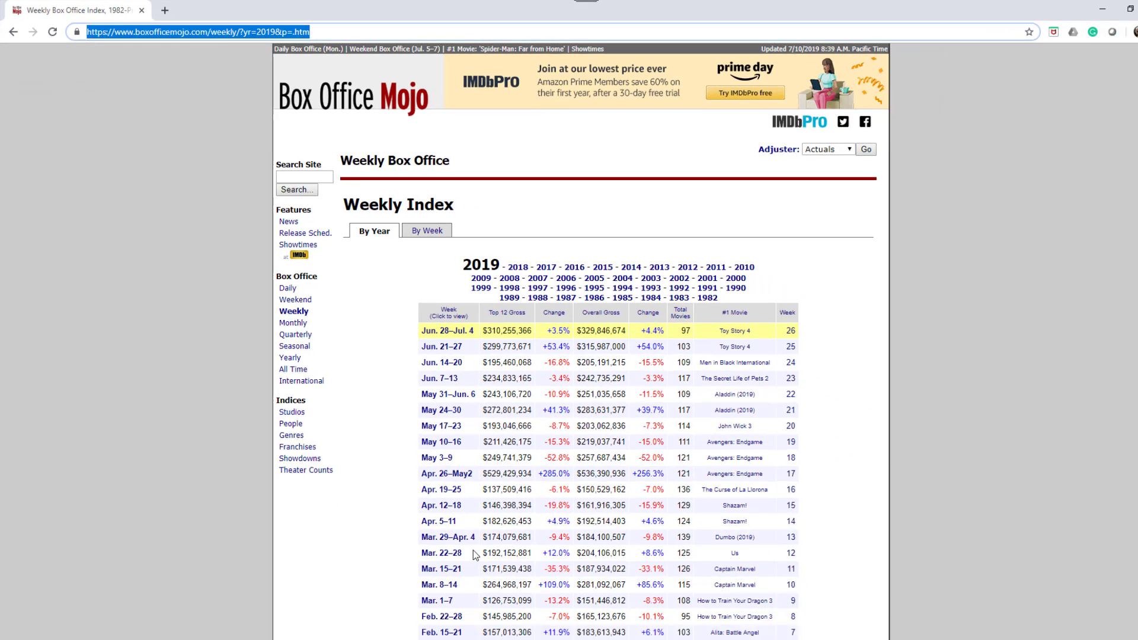
{"action": "mouse_move", "coordinate": [495, 639]}
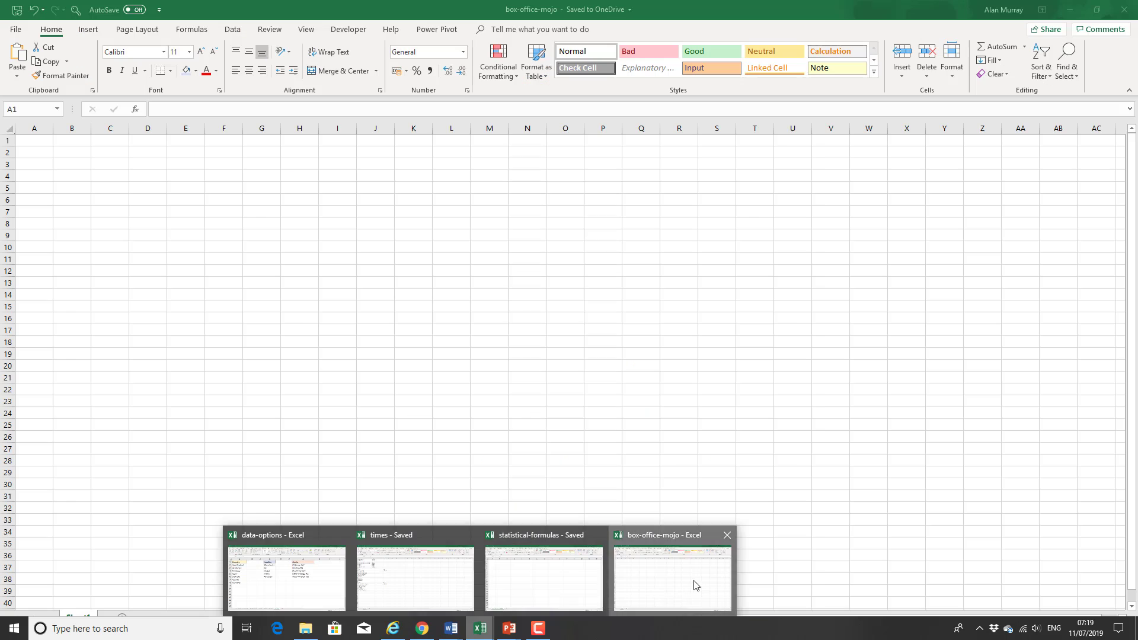
{"action": "left_click", "coordinate": [695, 582]}
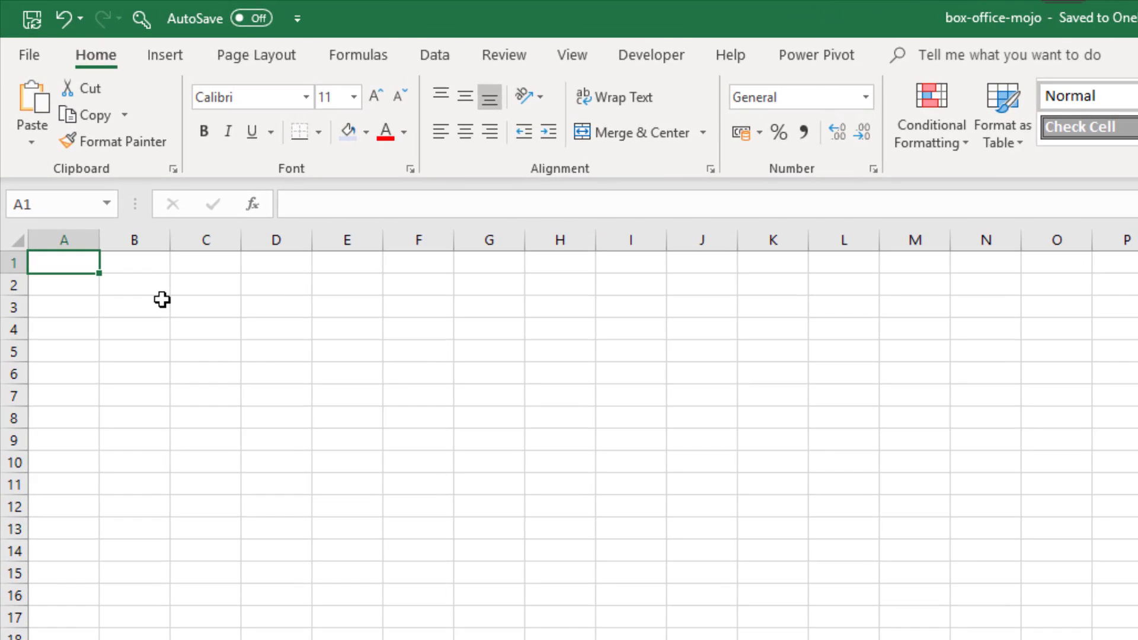
Step: Paste the copied URL into B2 and add bold Year and URL headers in A1:B1
{"action": "scroll", "coordinate": [212, 512], "scroll_direction": "up", "scroll_amount": 5}
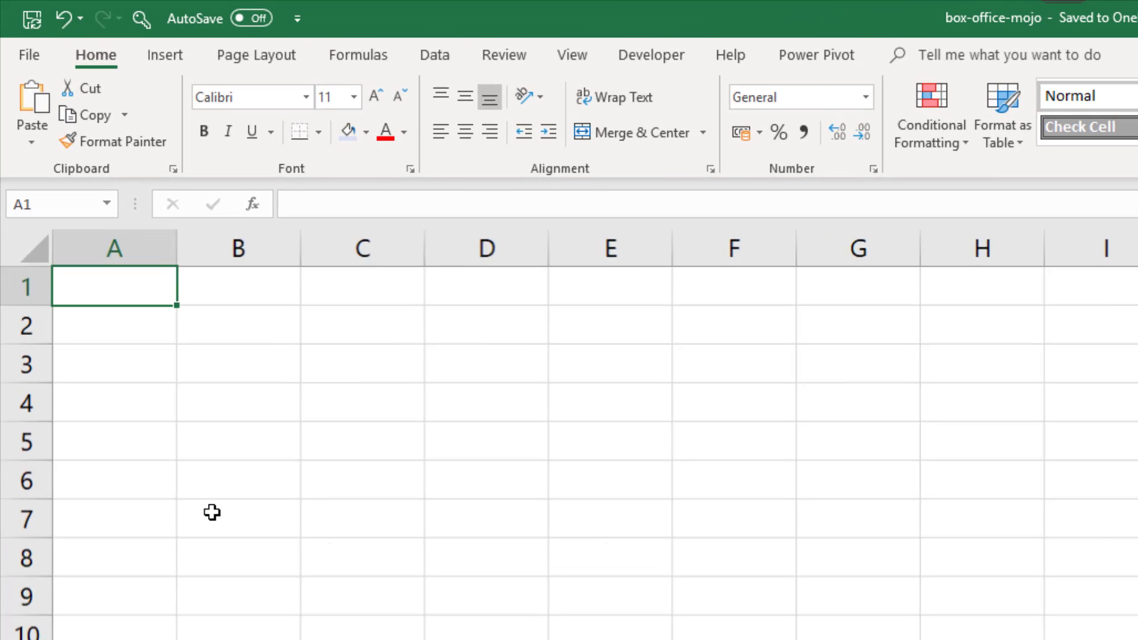
{"action": "scroll", "coordinate": [212, 513], "scroll_direction": "up", "scroll_amount": 1}
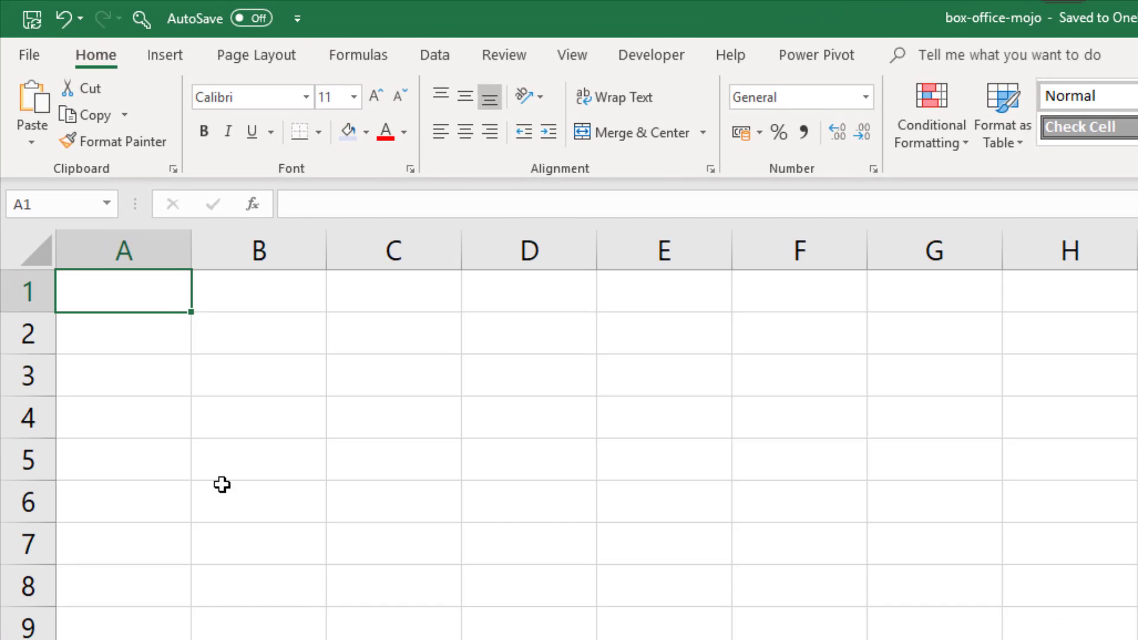
{"action": "left_click", "coordinate": [271, 334]}
{"action": "right_click", "coordinate": [272, 332]}
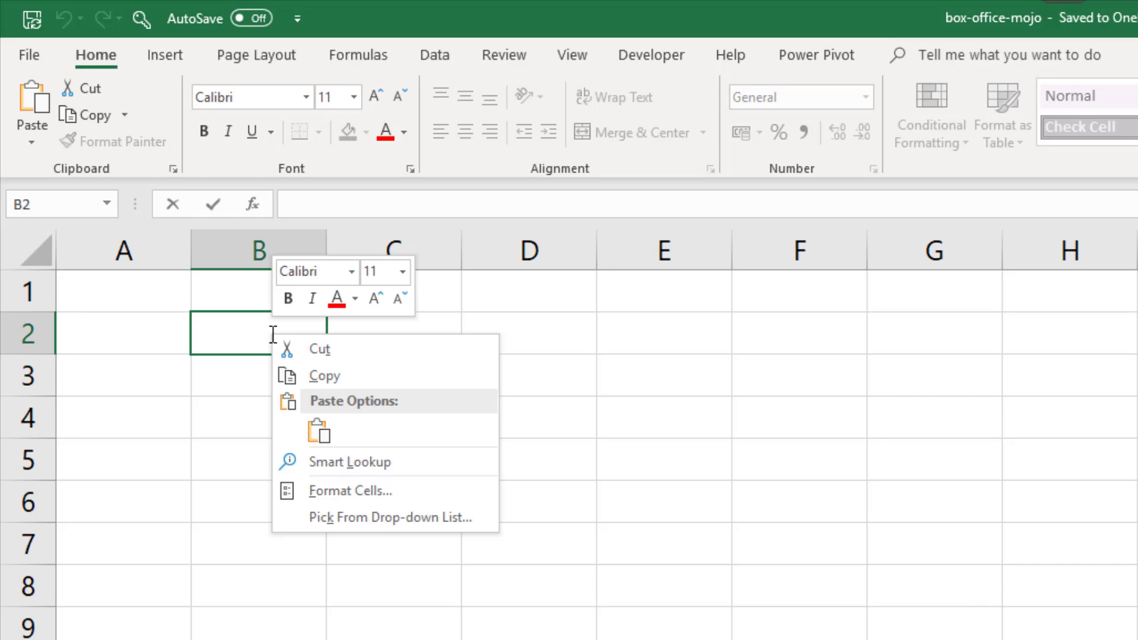
{"action": "left_click", "coordinate": [318, 430]}
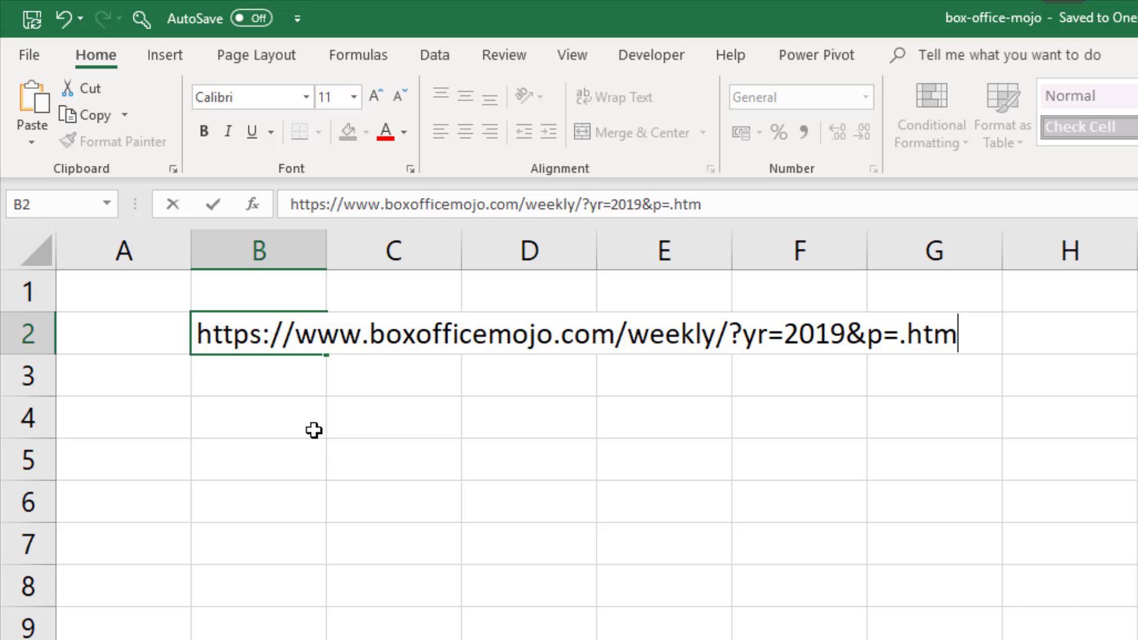
{"action": "left_click", "coordinate": [167, 291]}
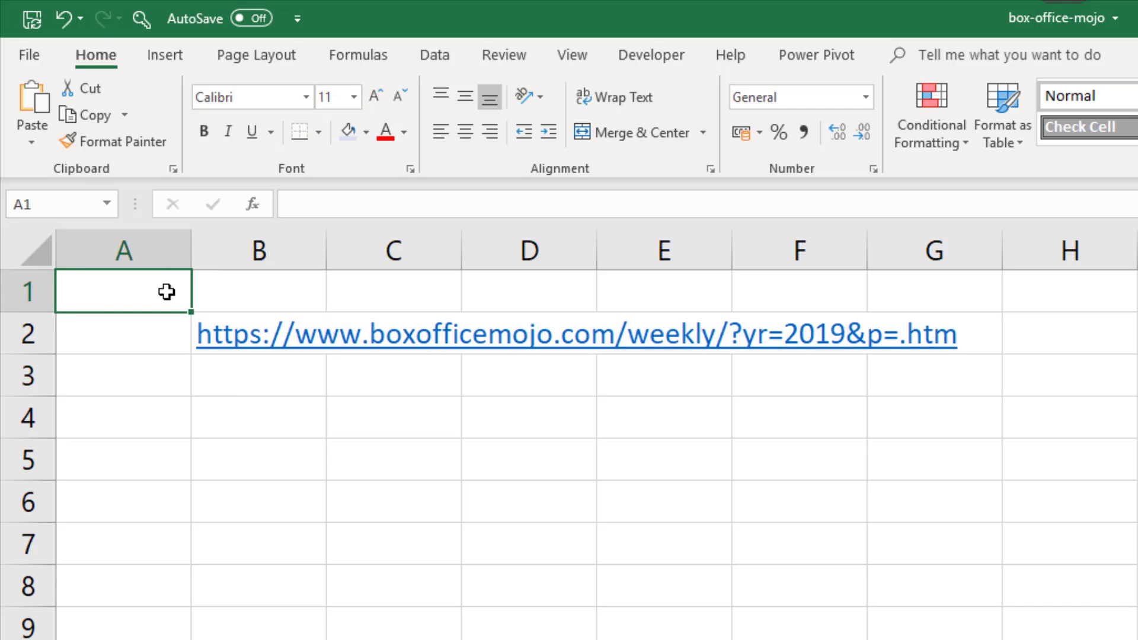
{"action": "type", "text": "Year"}
{"action": "key", "text": "Tab"}
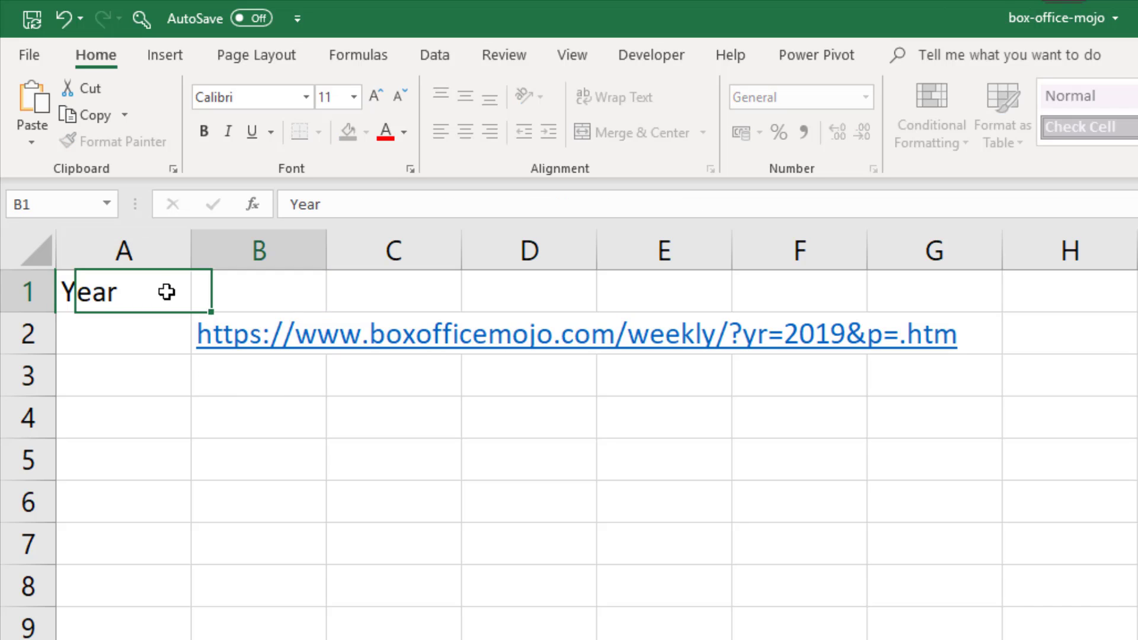
{"action": "type", "text": "URL"}
{"action": "key", "text": "Return"}
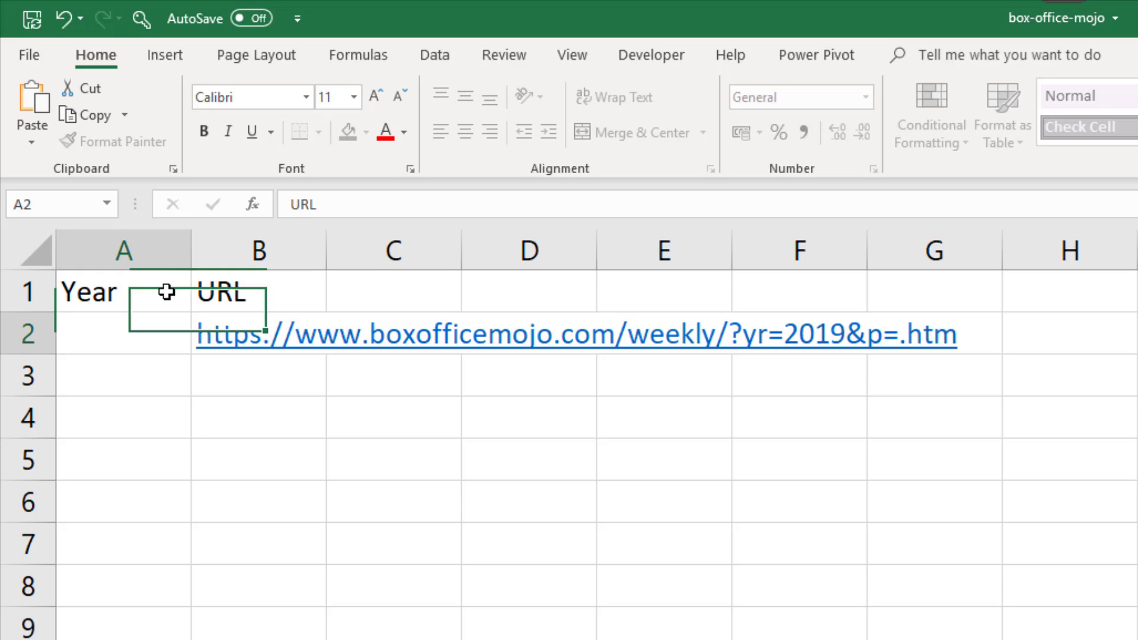
{"action": "left_click_drag", "start_coordinate": [166, 291], "coordinate": [229, 287]}
{"action": "left_click", "coordinate": [204, 131]}
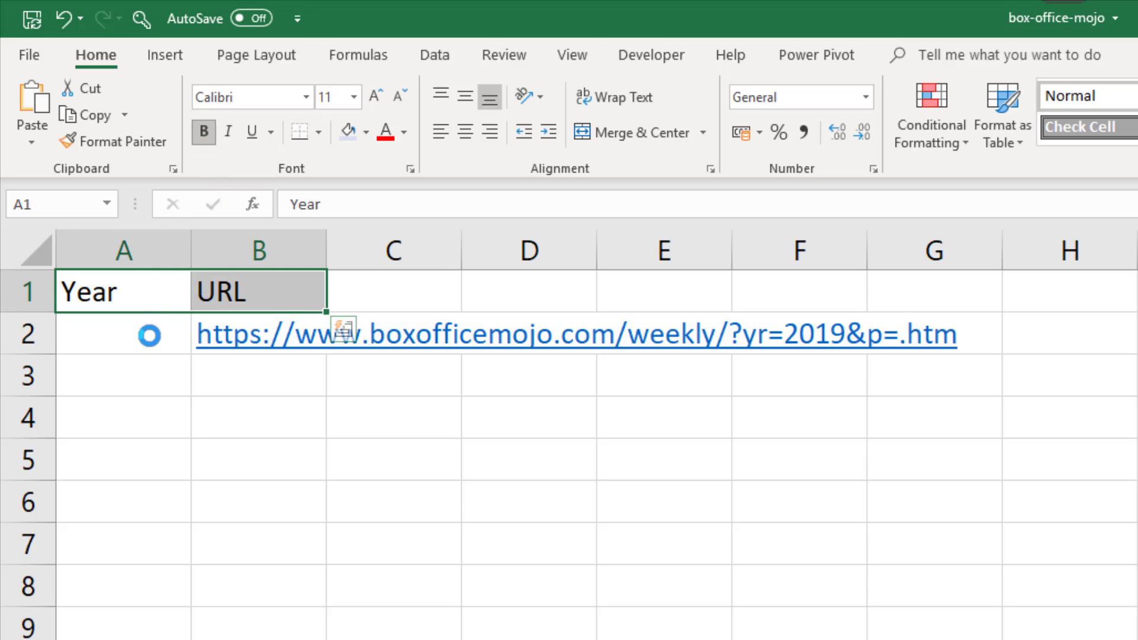
Step: Enter 2019 and 2018 in A2:A3 and extend the year series down to 2015
{"action": "left_click", "coordinate": [154, 342]}
{"action": "type", "text": "2019"}
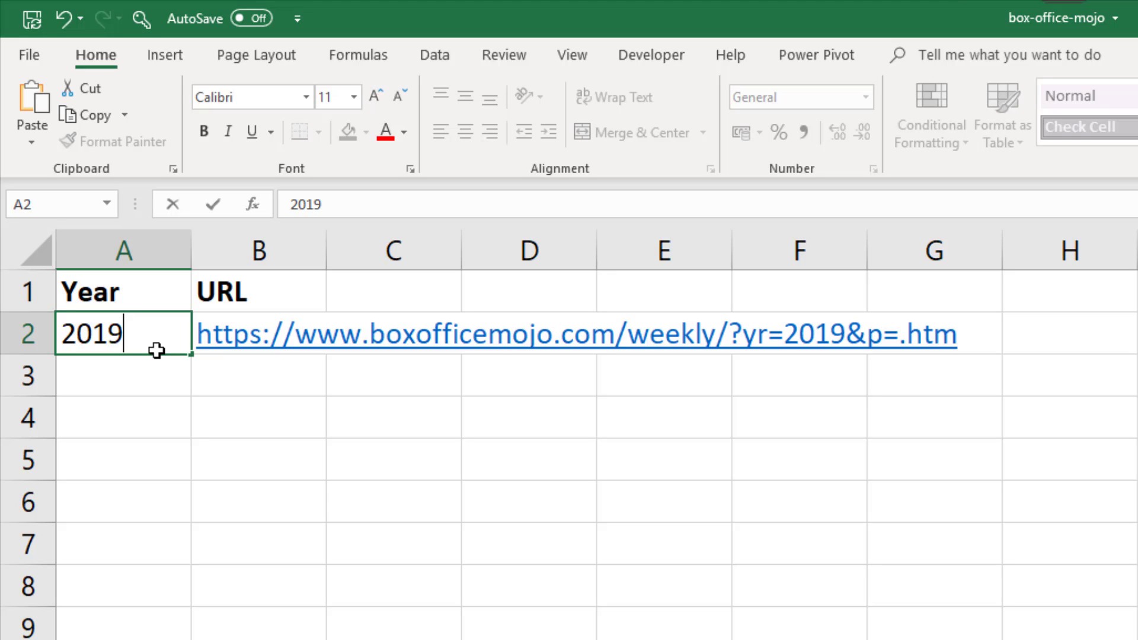
{"action": "key", "text": "Return"}
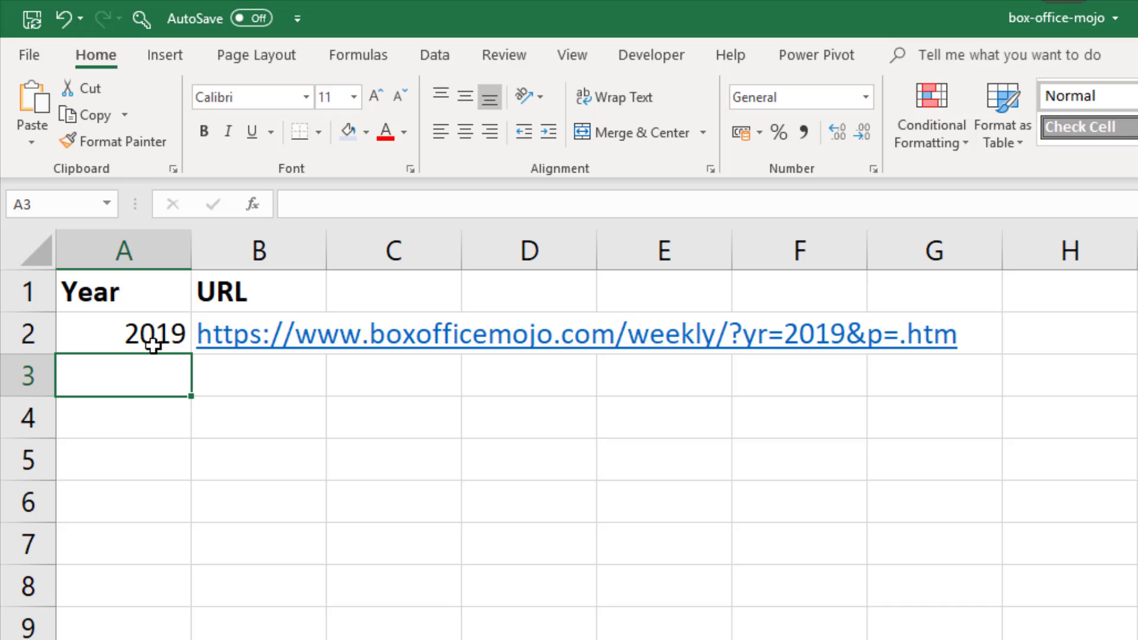
{"action": "type", "text": "2018"}
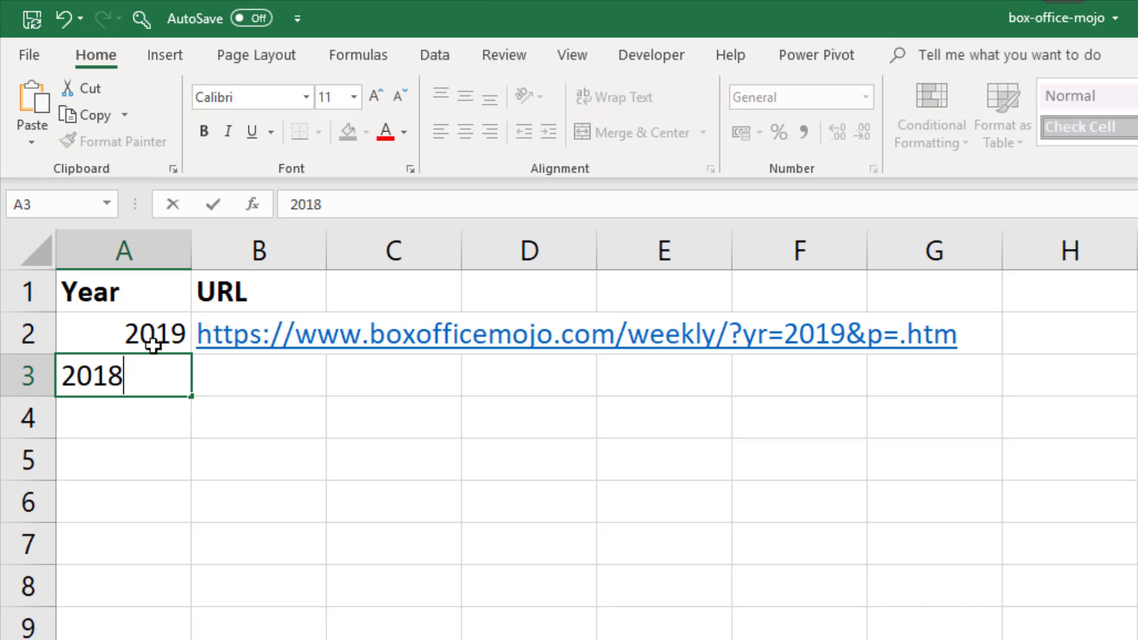
{"action": "key", "text": "Return"}
{"action": "left_click_drag", "start_coordinate": [152, 337], "coordinate": [178, 516]}
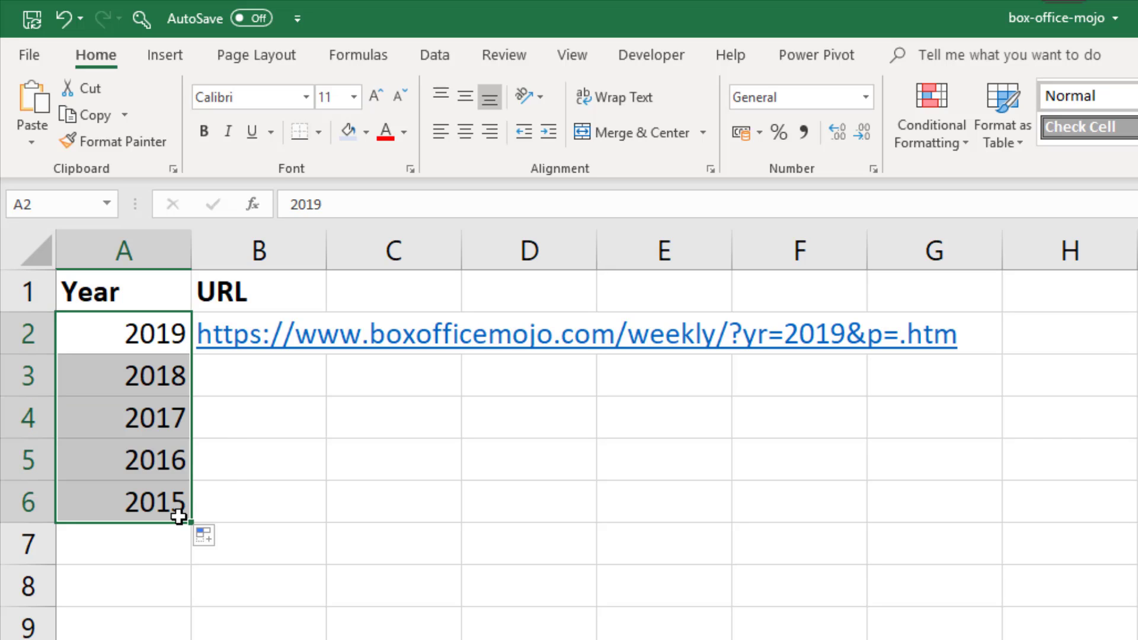
Step: Clear the hyperlink from the URL in cell B2
{"action": "left_click", "coordinate": [285, 393]}
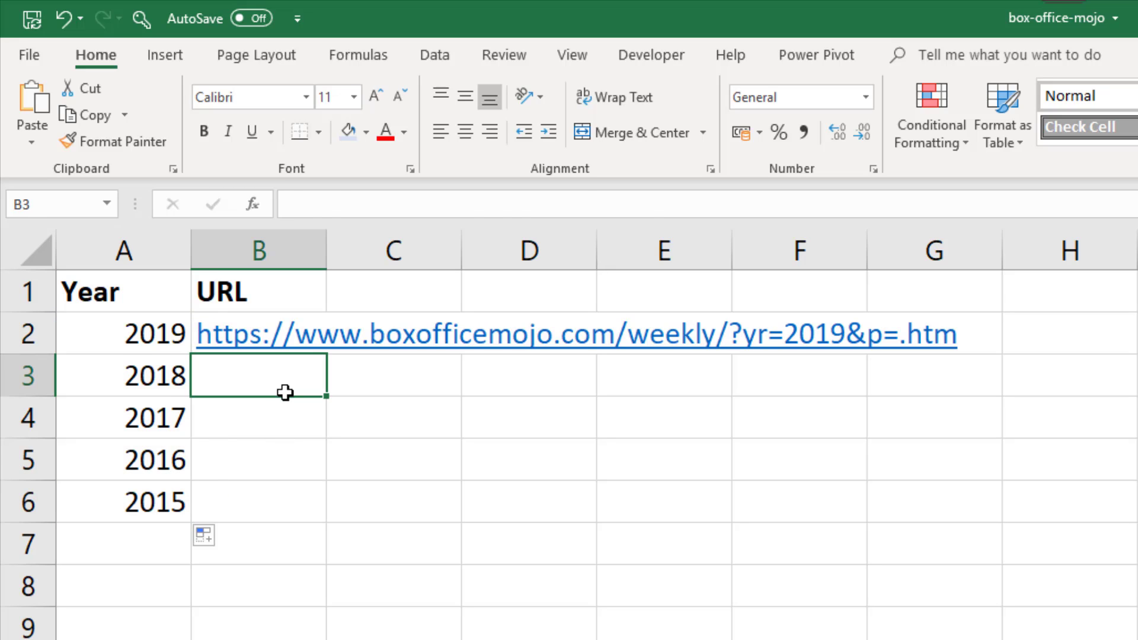
{"action": "key", "text": "Up"}
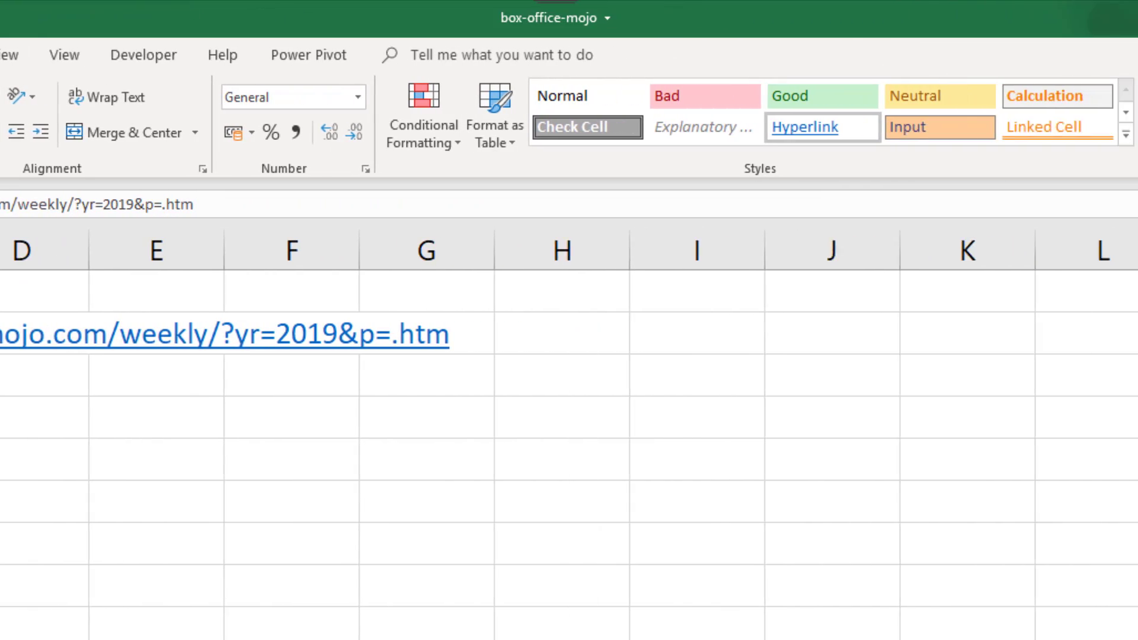
{"action": "left_click", "coordinate": [847, 145]}
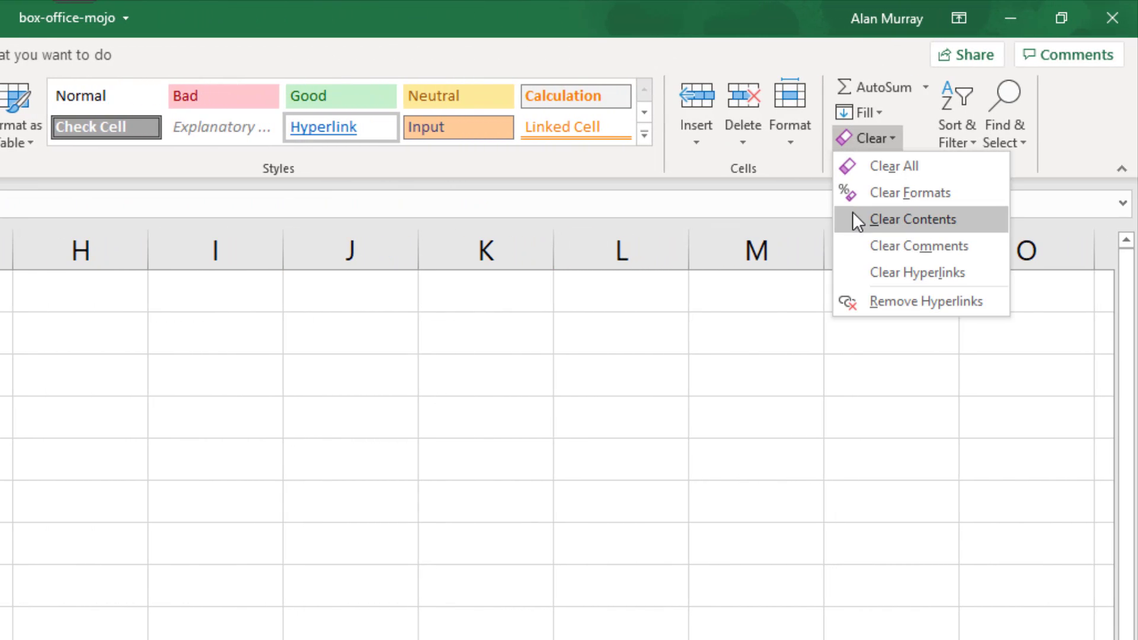
{"action": "left_click", "coordinate": [862, 275]}
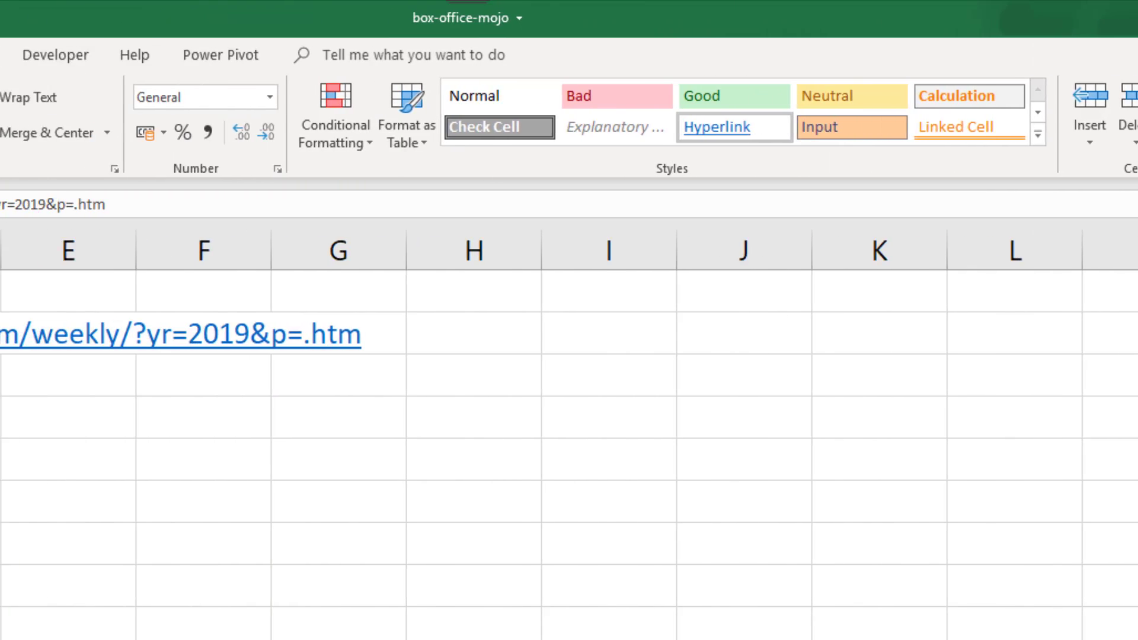
Step: Copy A2's plain formatting onto B2 with Format Painter
{"action": "left_click", "coordinate": [112, 334]}
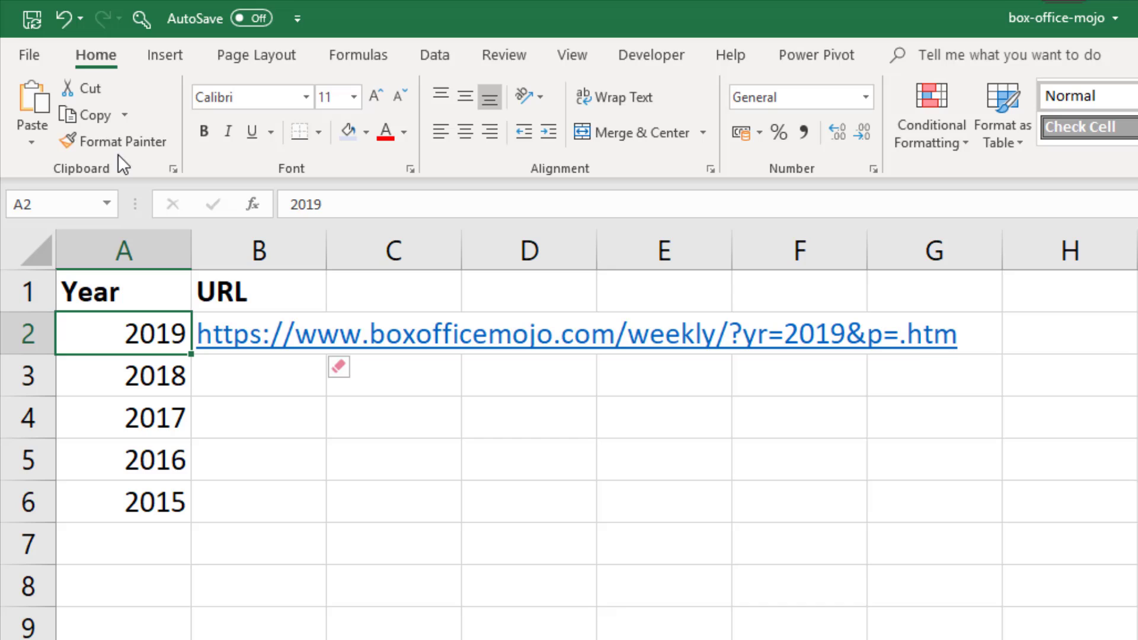
{"action": "left_click", "coordinate": [116, 144]}
{"action": "left_click", "coordinate": [257, 335]}
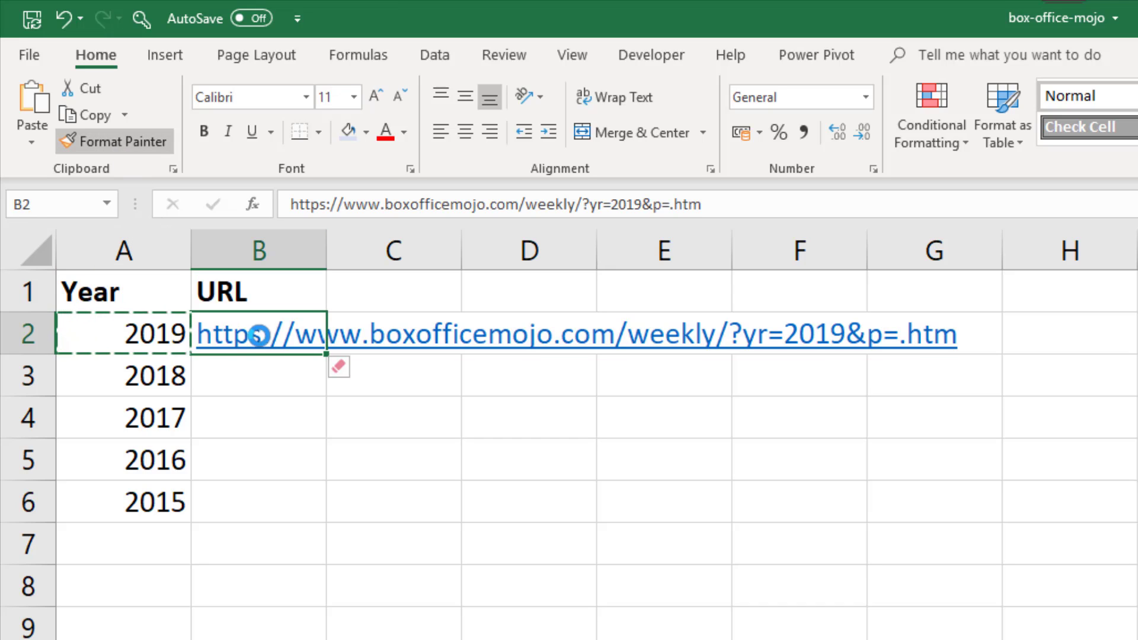
{"action": "left_click", "coordinate": [273, 380]}
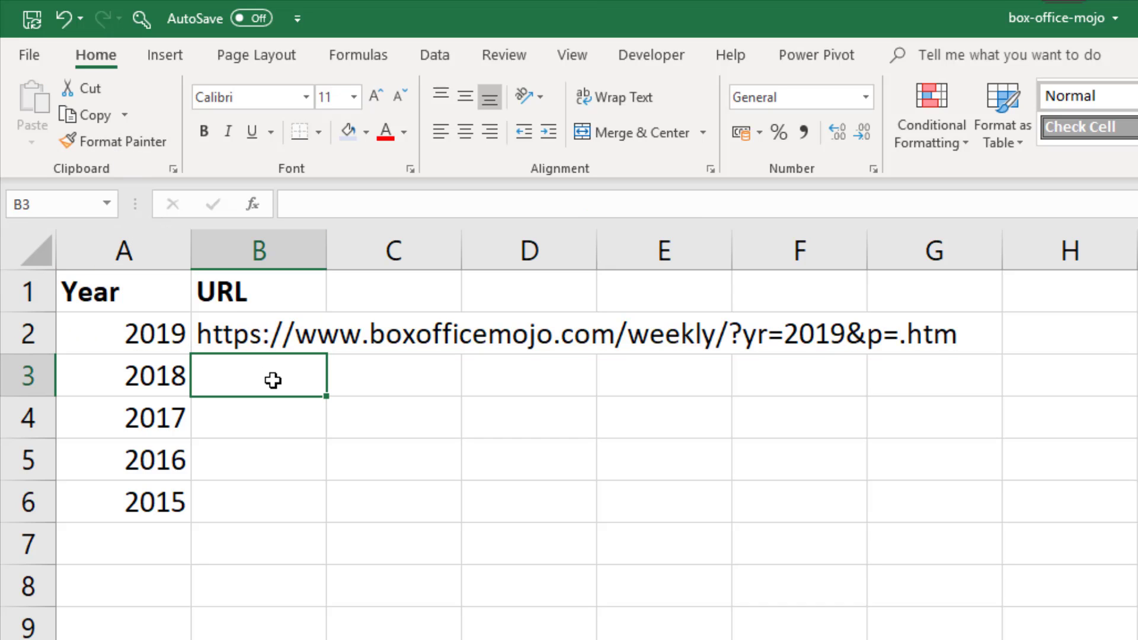
Step: Turn B2 into a formula ="...?yr="&A2&"&p=.htm" so the URL takes A2's year
{"action": "double_click", "coordinate": [264, 336]}
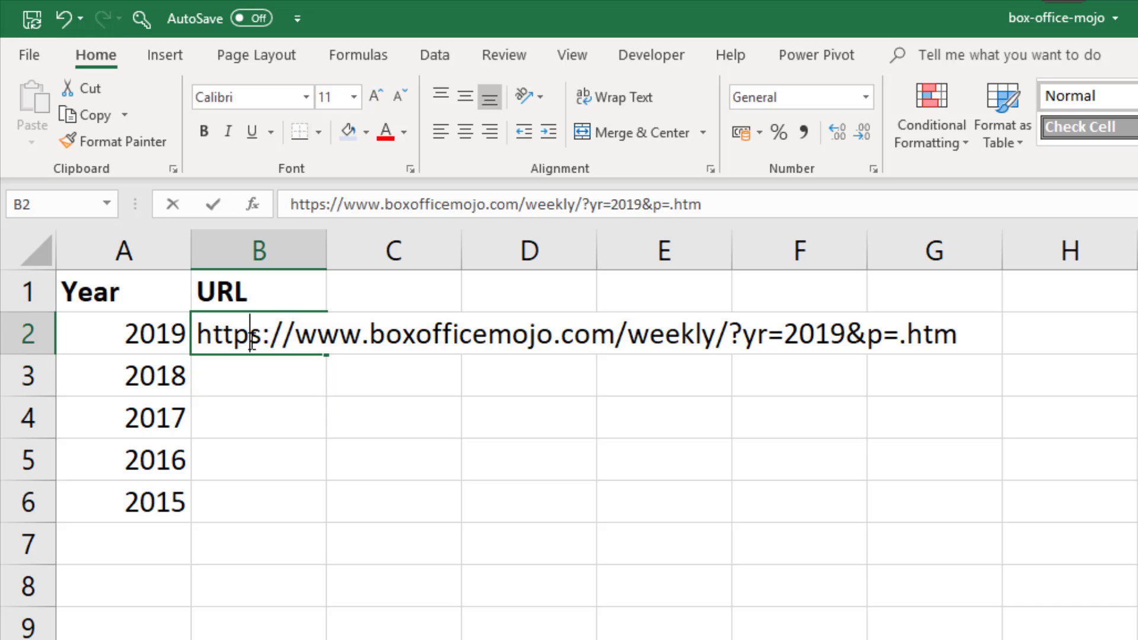
{"action": "left_click", "coordinate": [197, 335]}
{"action": "type", "text": "="}
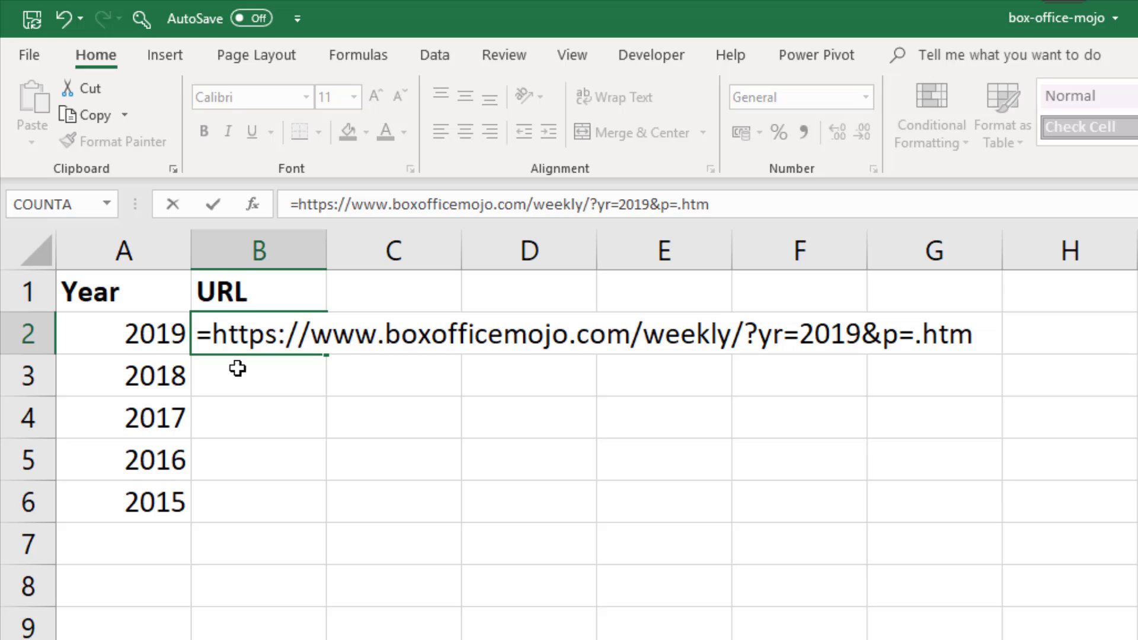
{"action": "type", "text": "\""}
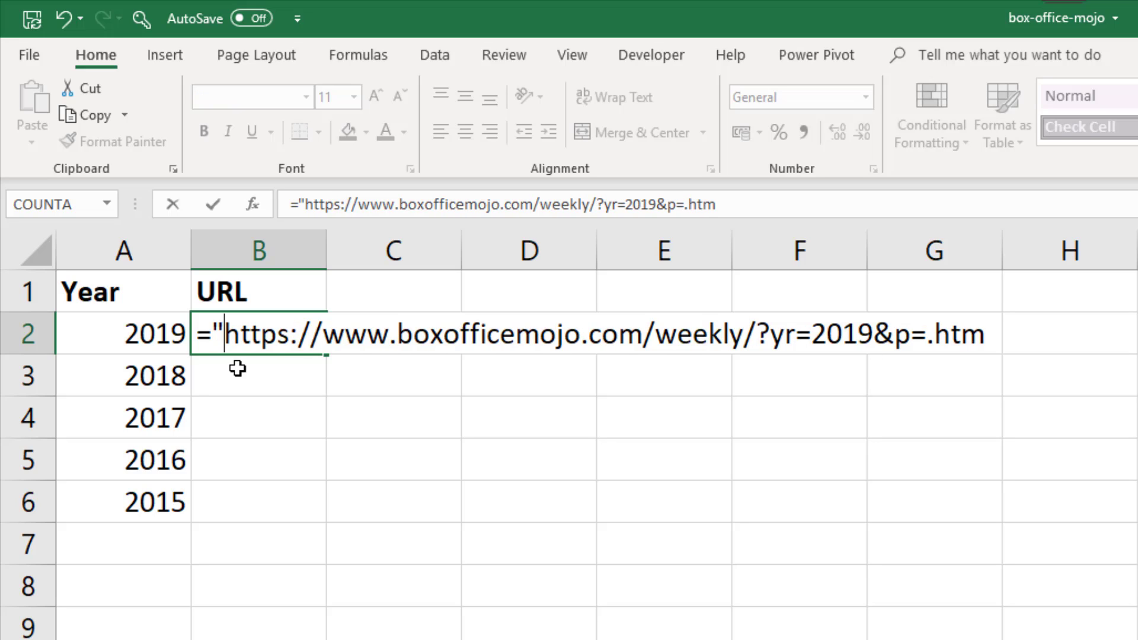
{"action": "left_click", "coordinate": [811, 334]}
{"action": "type", "text": "\""}
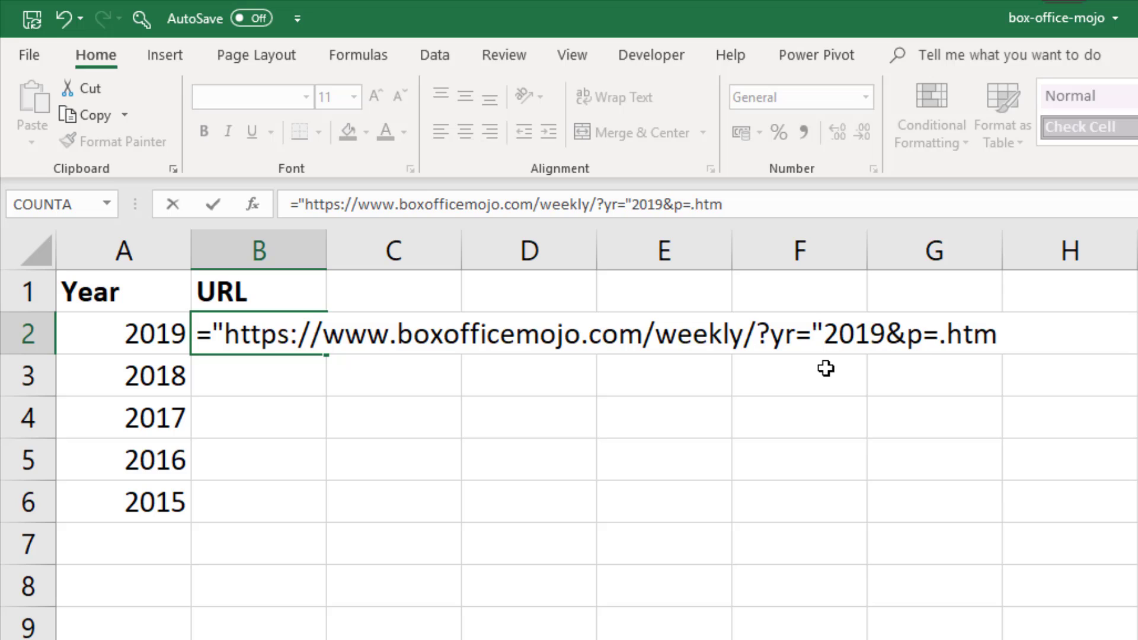
{"action": "type", "text": "&"}
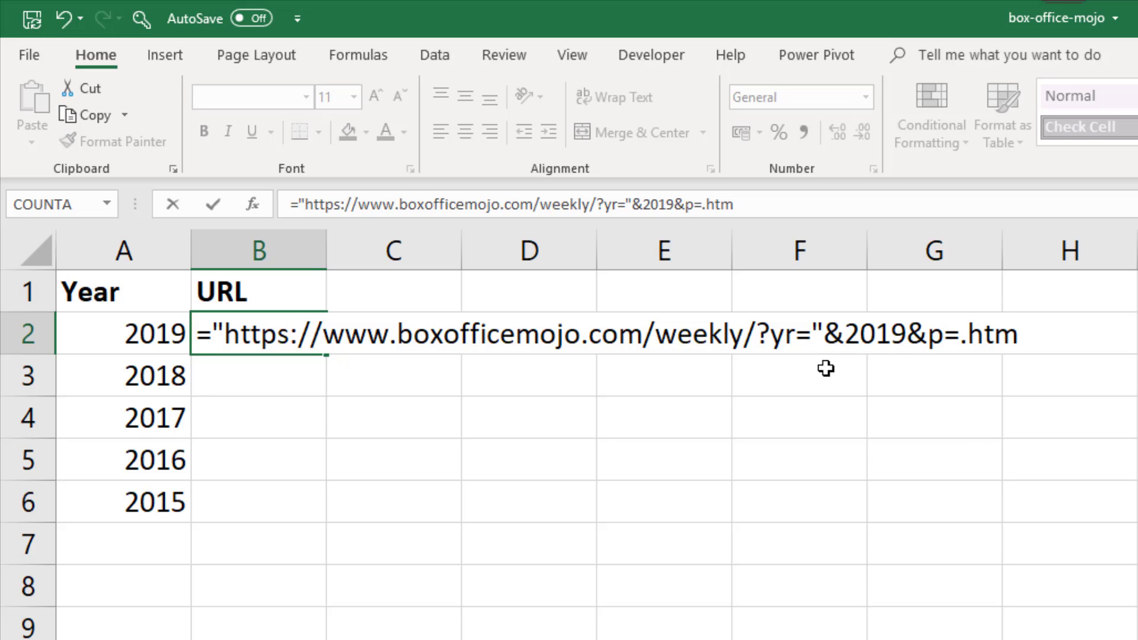
{"action": "key", "text": "Delete"}
{"action": "key", "text": "Delete"}
{"action": "key", "text": "Delete"}
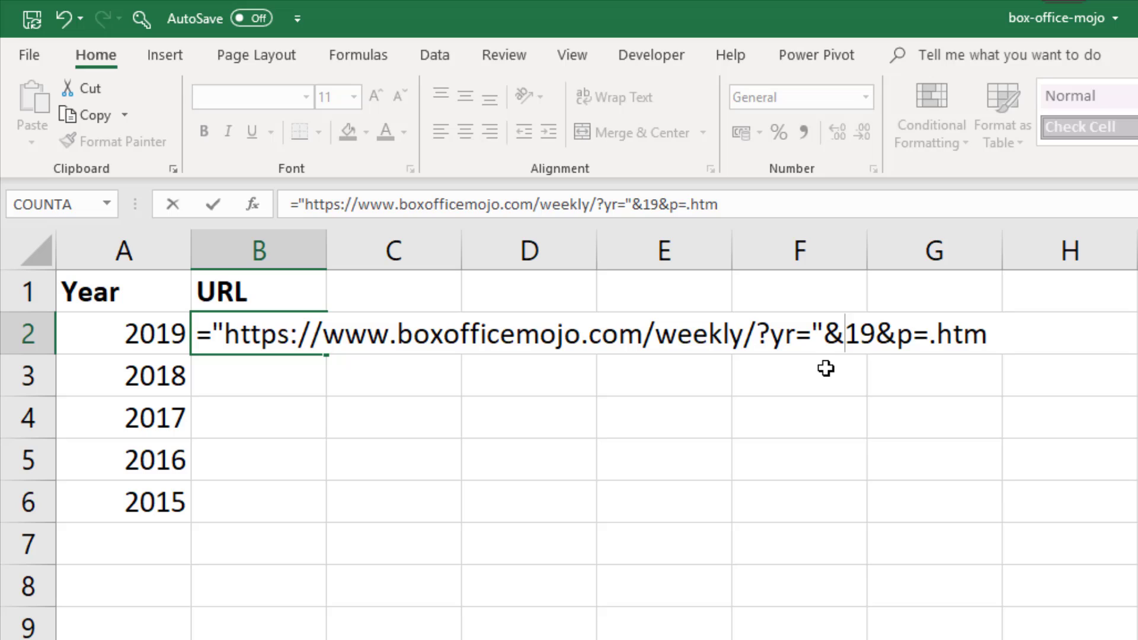
{"action": "key", "text": "Delete"}
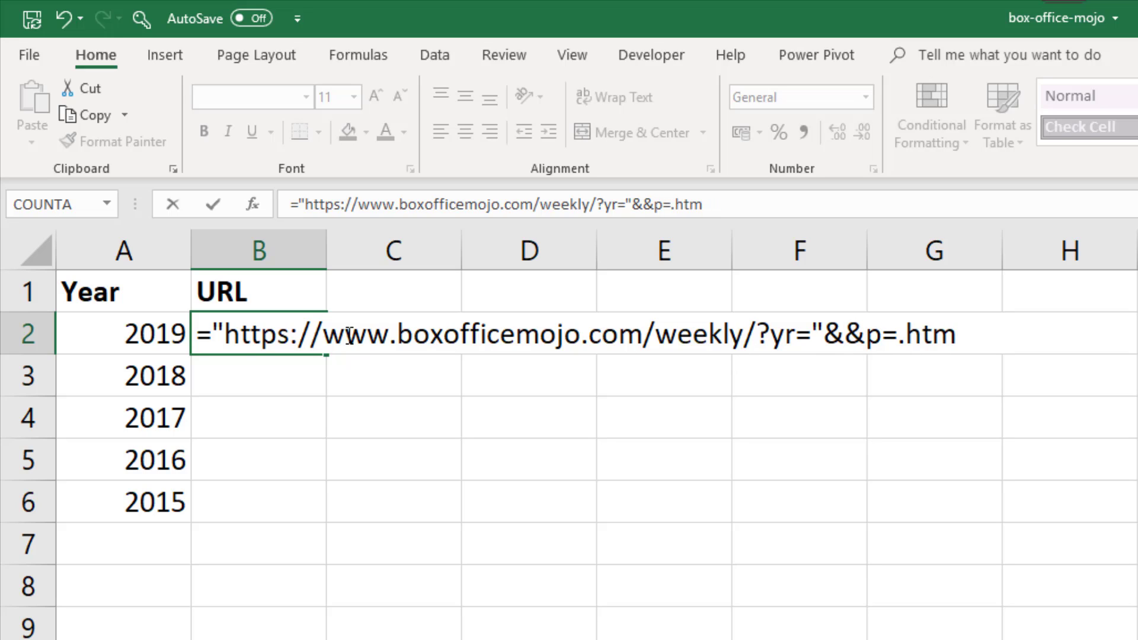
{"action": "left_click", "coordinate": [108, 331]}
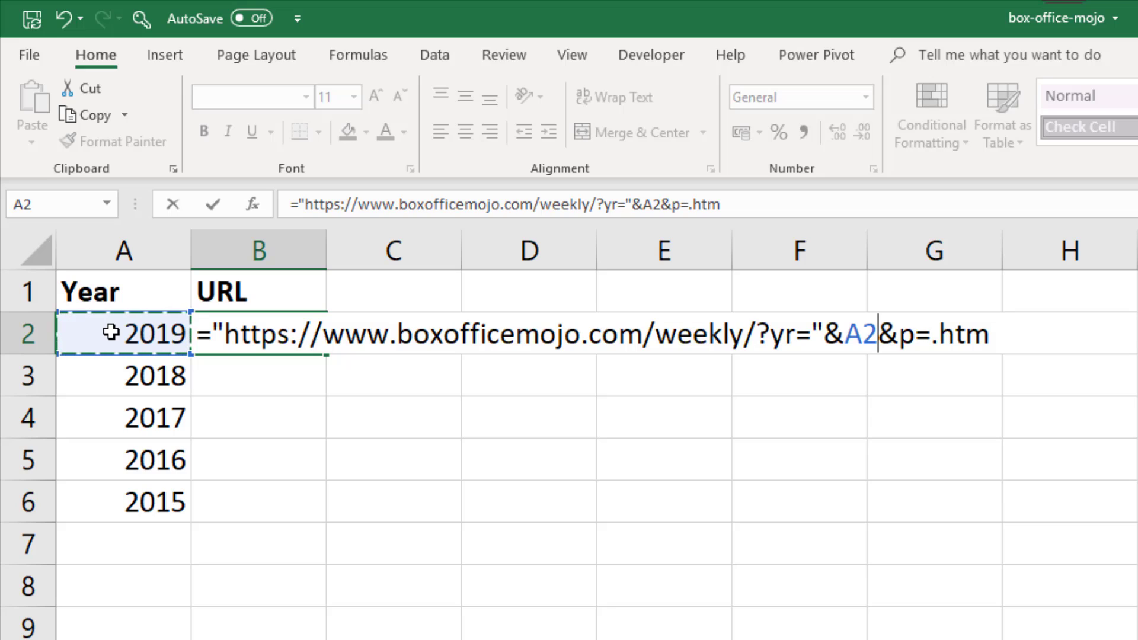
{"action": "type", "text": "&"}
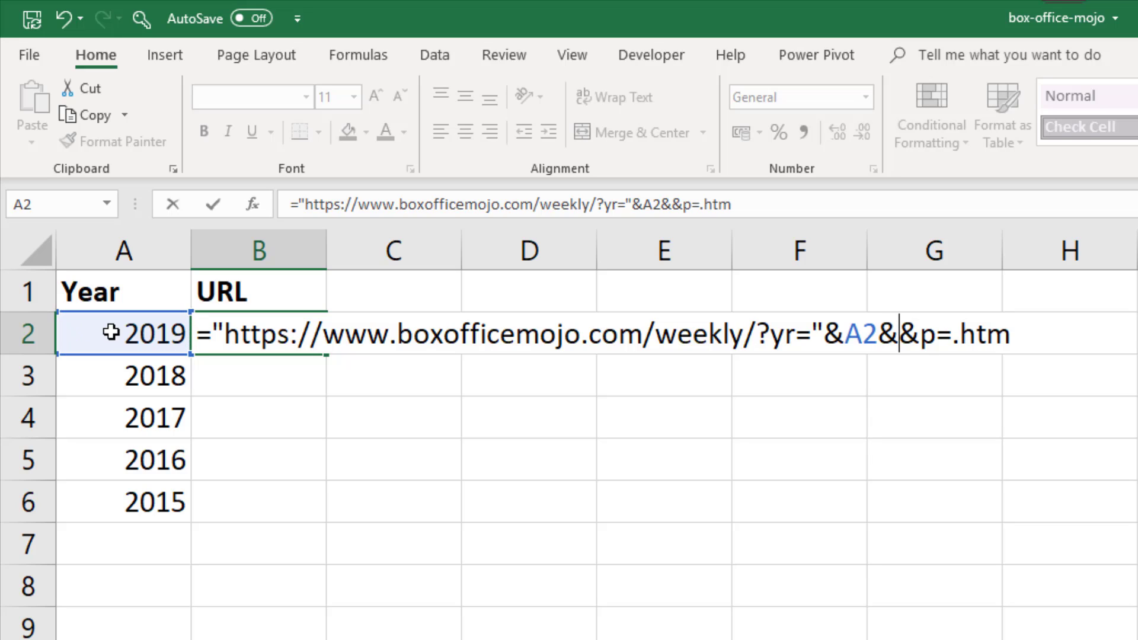
{"action": "type", "text": "\""}
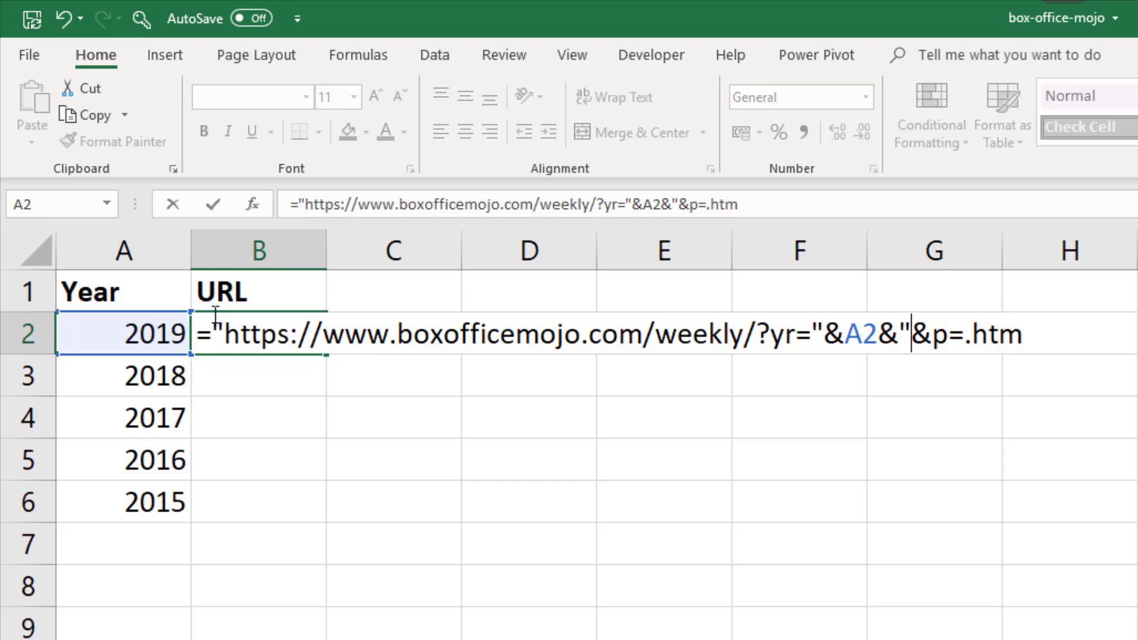
{"action": "left_click", "coordinate": [1046, 331]}
{"action": "type", "text": "\""}
{"action": "key", "text": "Return"}
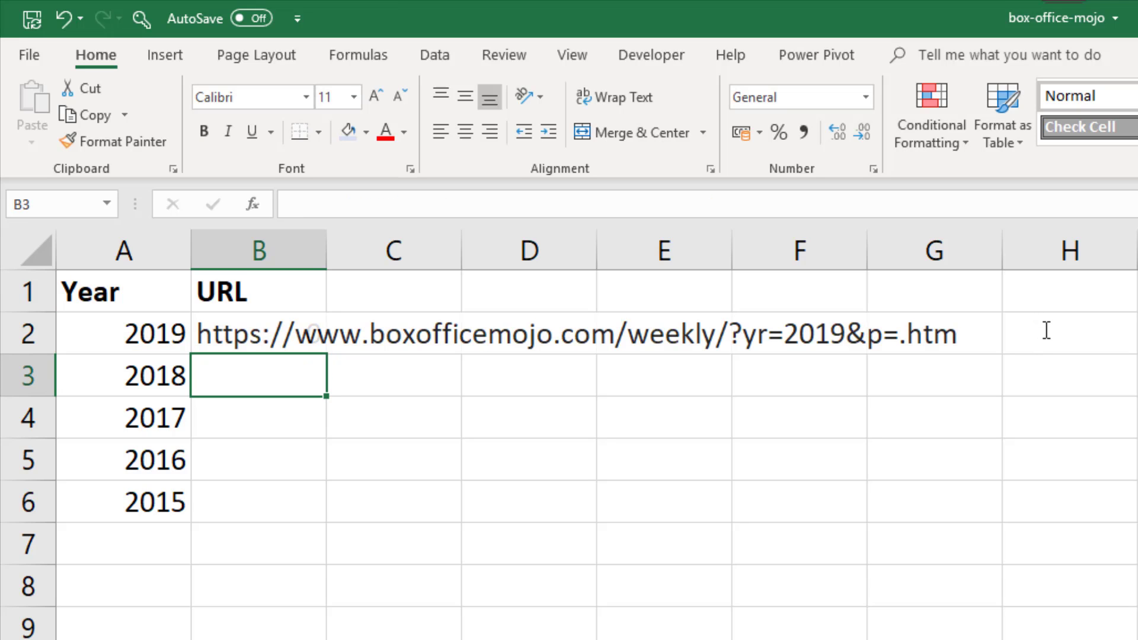
Step: Fill B2's URL formula down through B6 for 2018 to 2015
{"action": "left_click", "coordinate": [315, 350]}
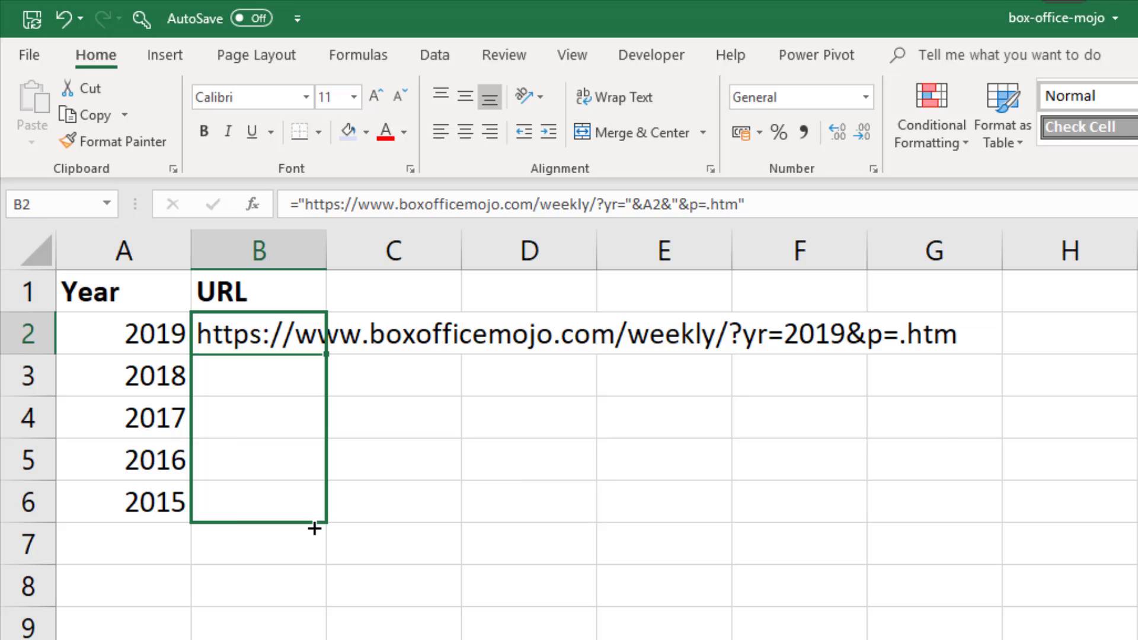
{"action": "left_click_drag", "start_coordinate": [314, 528], "coordinate": [314, 528]}
{"action": "left_click", "coordinate": [300, 425]}
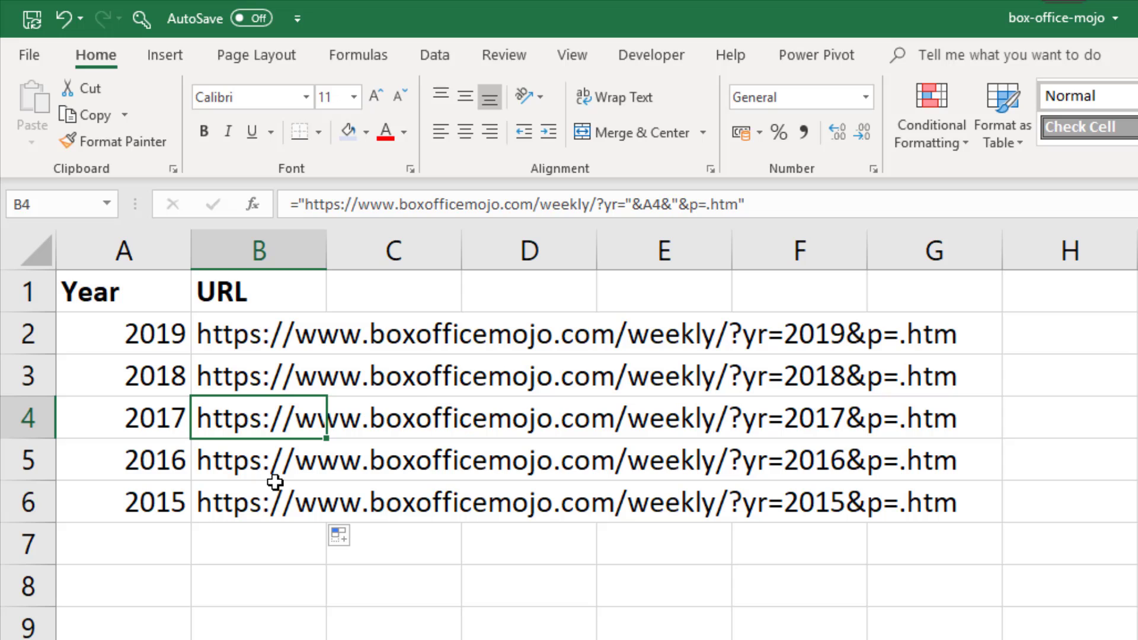
Step: Autofit column B and format A1:B6 as a light grey table with headers
{"action": "double_click", "coordinate": [326, 231]}
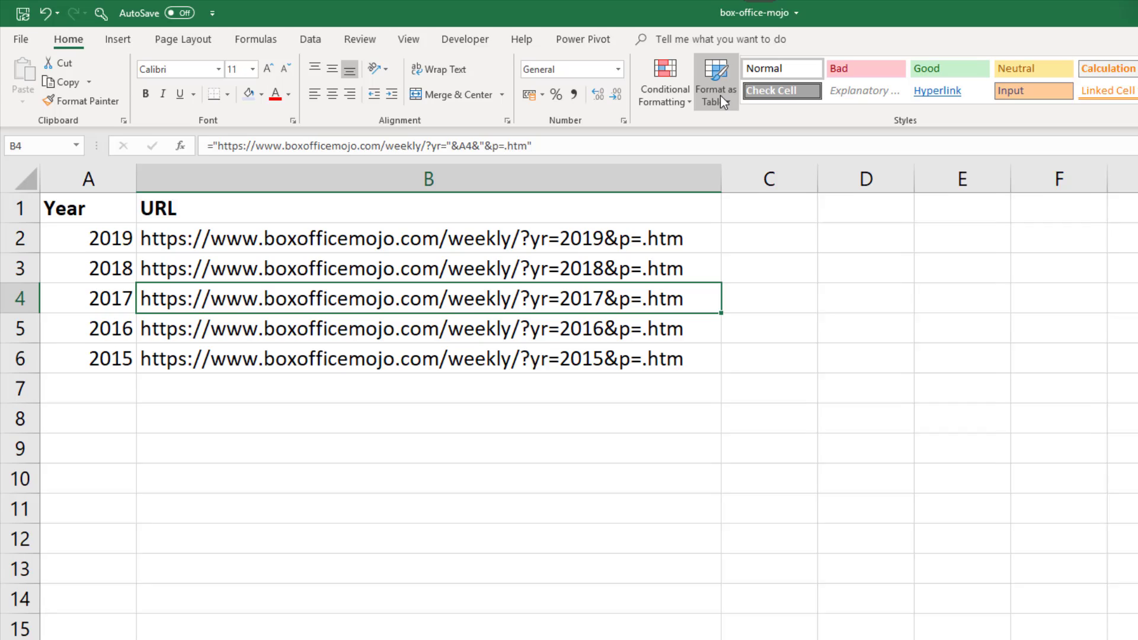
{"action": "left_click", "coordinate": [702, 94]}
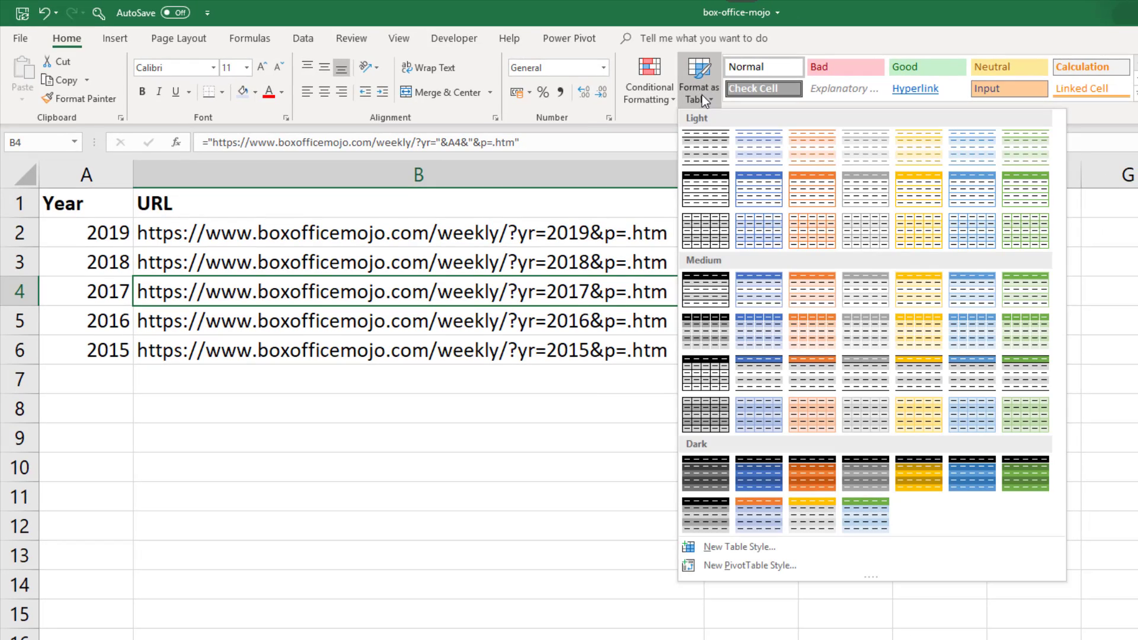
{"action": "left_click", "coordinate": [703, 184]}
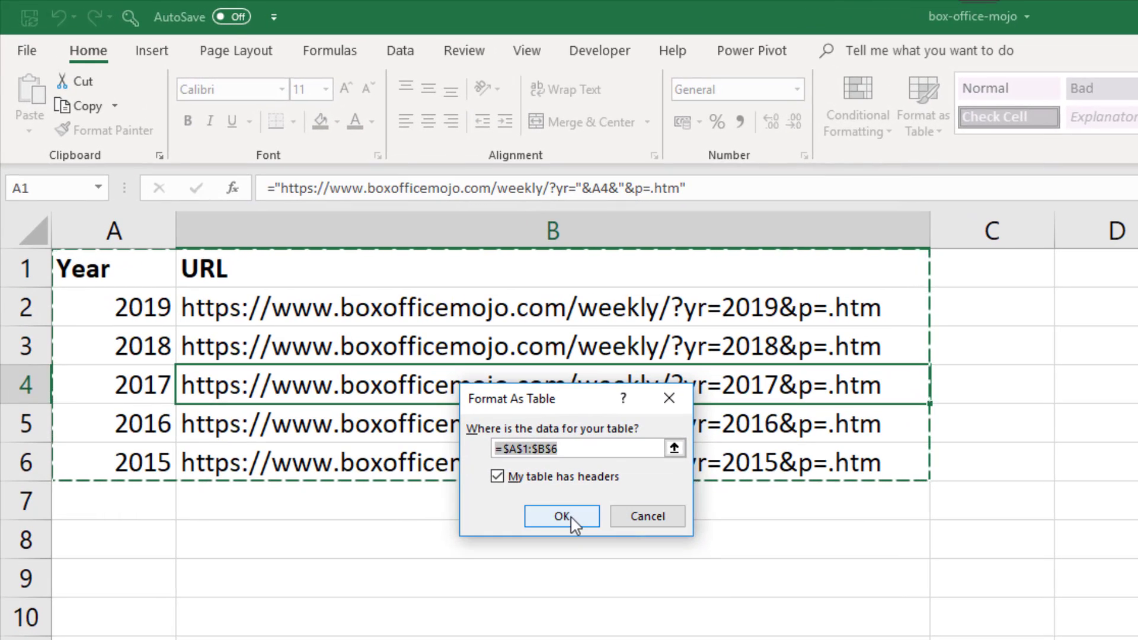
{"action": "left_click", "coordinate": [433, 393]}
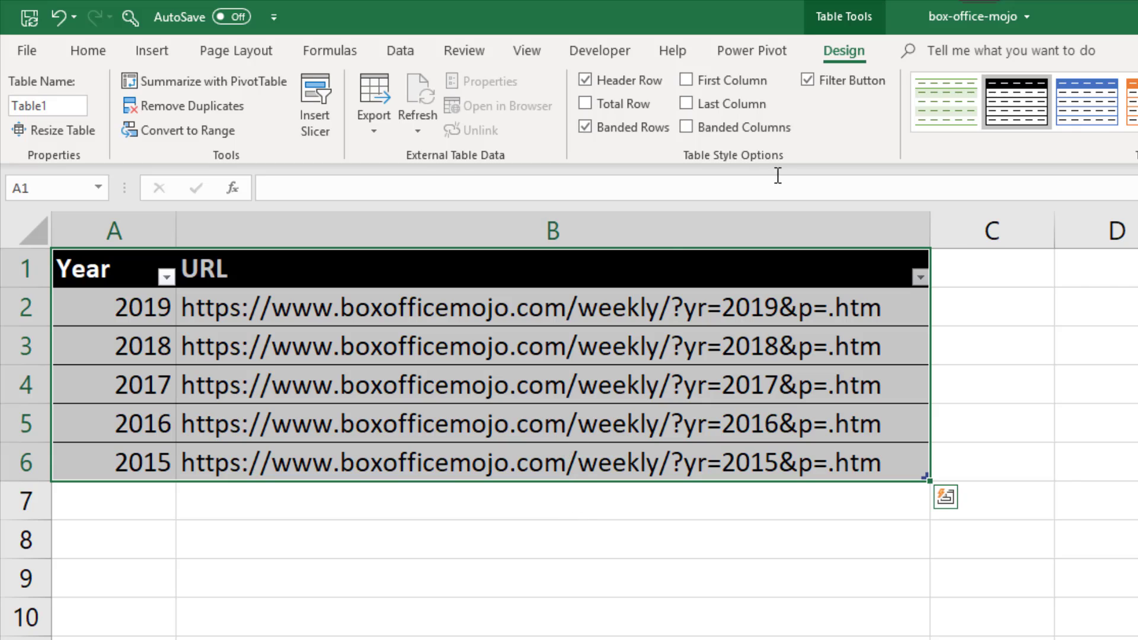
Step: Rename the new table to URLs
{"action": "left_click", "coordinate": [75, 109]}
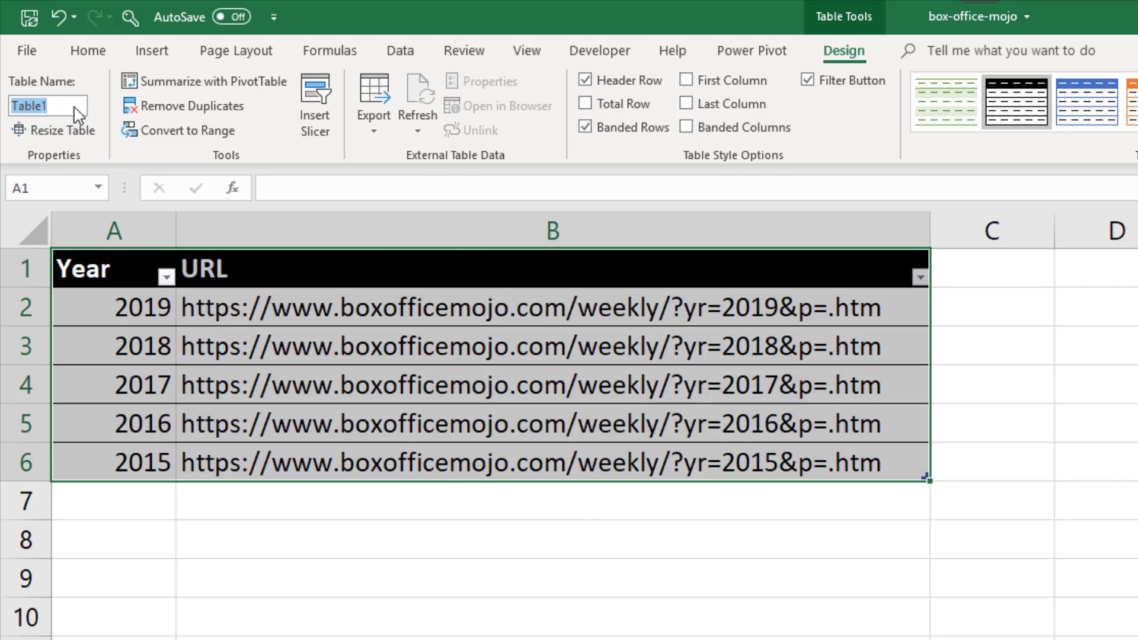
{"action": "type", "text": "URLS"}
{"action": "key", "text": "Return"}
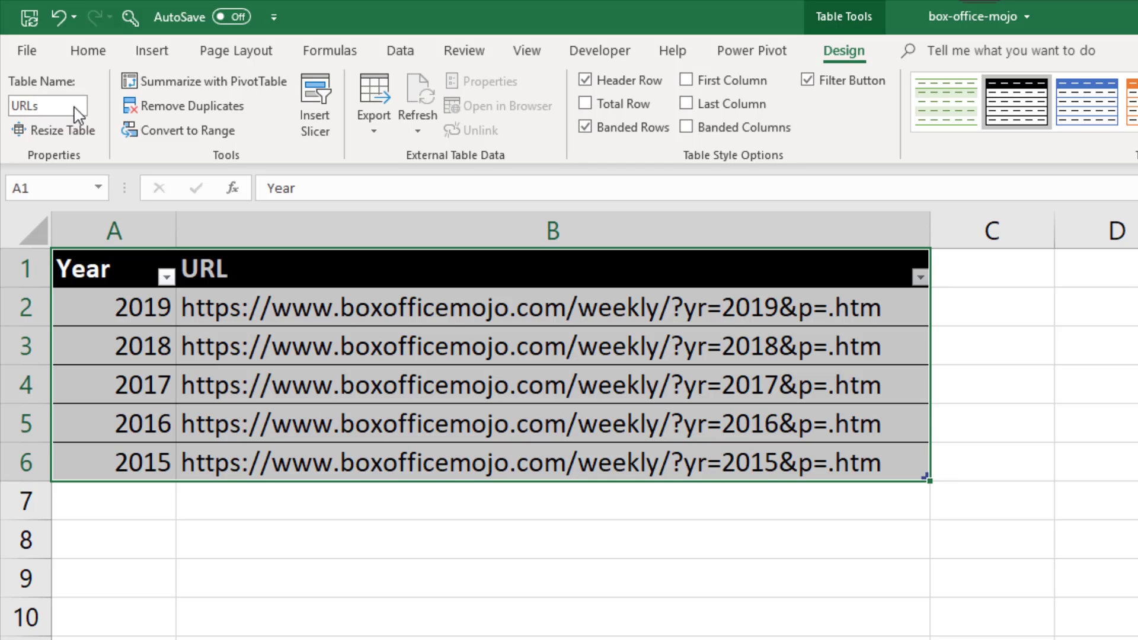
{"action": "left_click", "coordinate": [343, 437]}
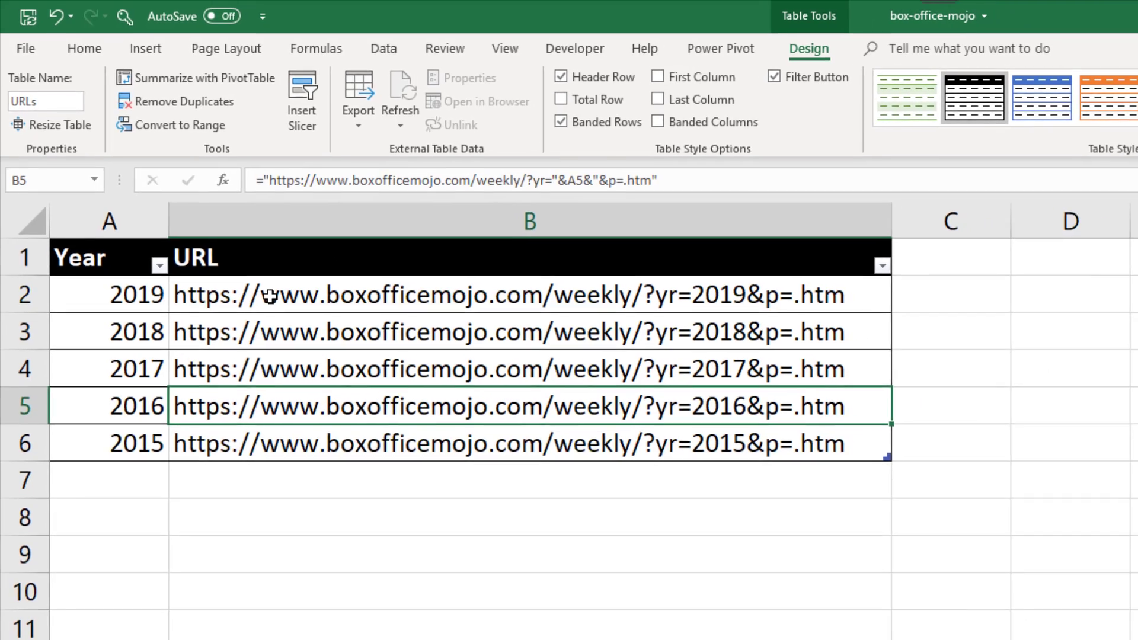
Step: Copy the 2019 URL from B2 and use it as the address for a From Web import
{"action": "left_click", "coordinate": [270, 297]}
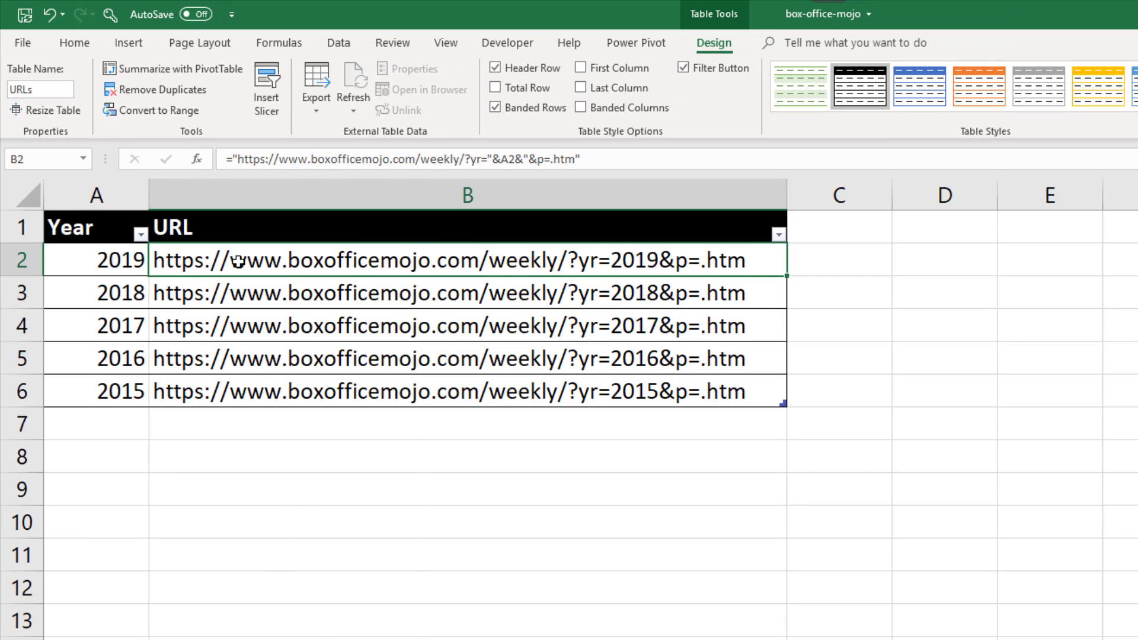
{"action": "right_click", "coordinate": [272, 298]}
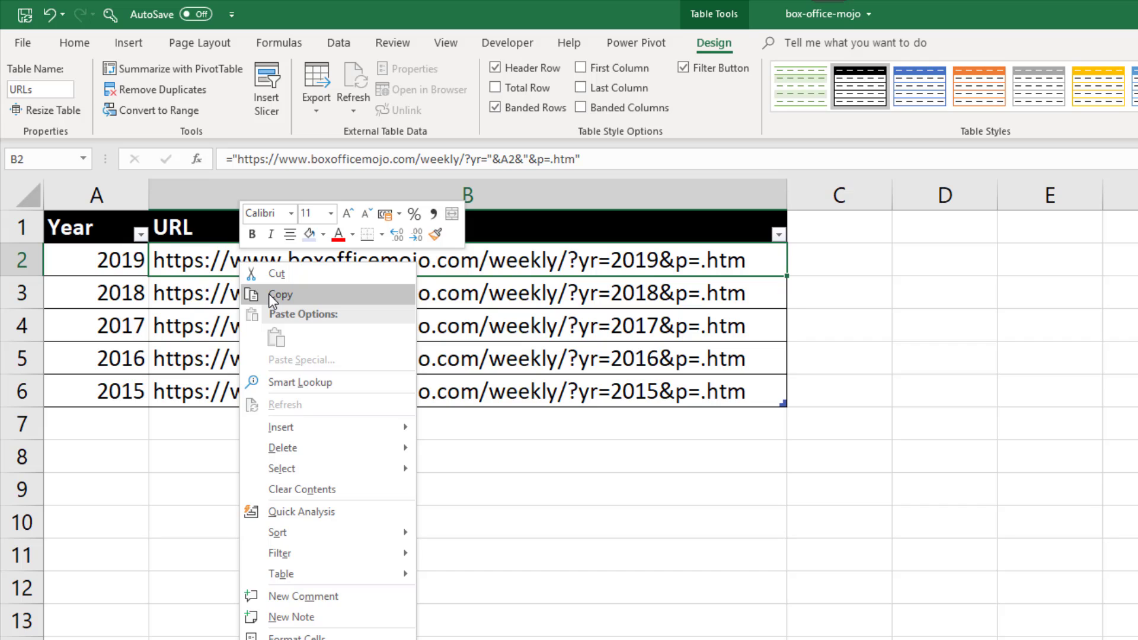
{"action": "left_click", "coordinate": [271, 297]}
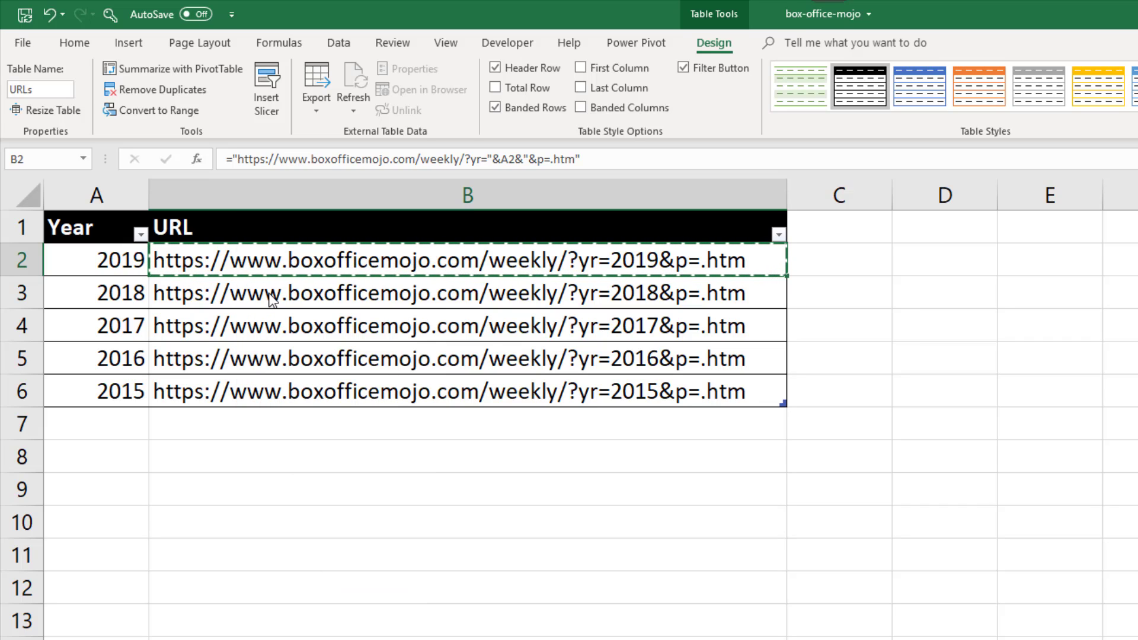
{"action": "left_click", "coordinate": [338, 43]}
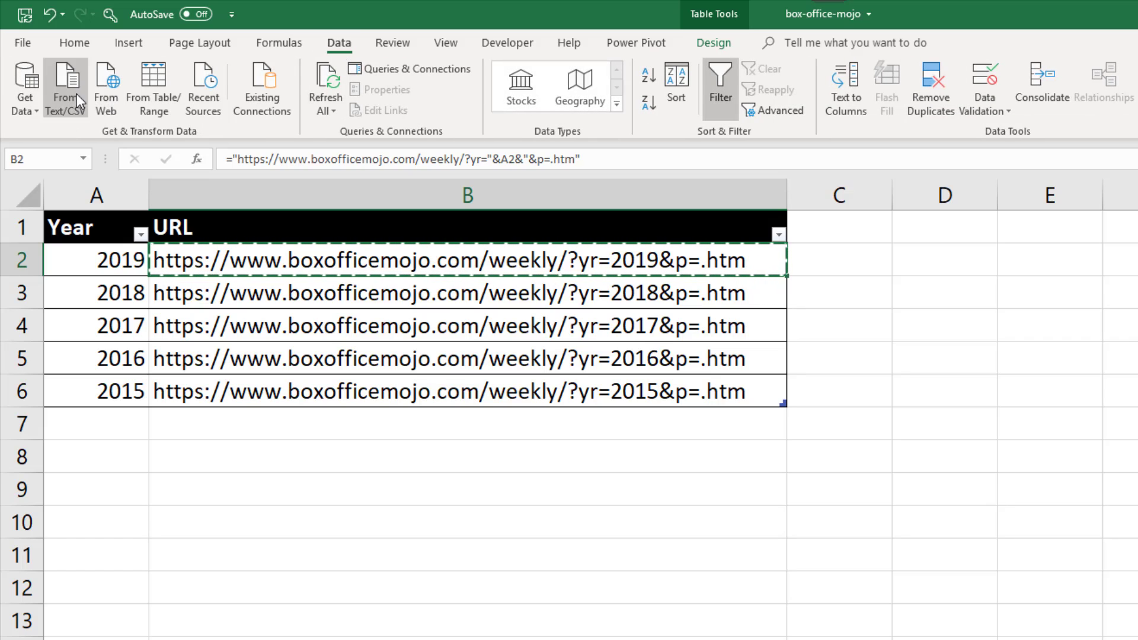
{"action": "left_click", "coordinate": [117, 102]}
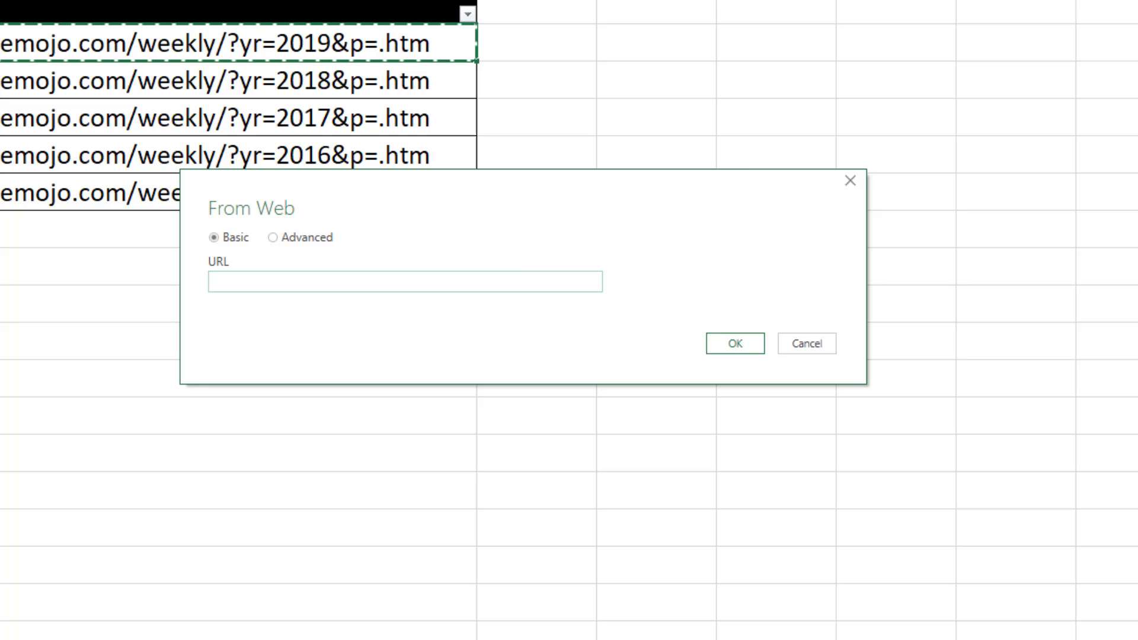
{"action": "key", "text": "ctrl+v"}
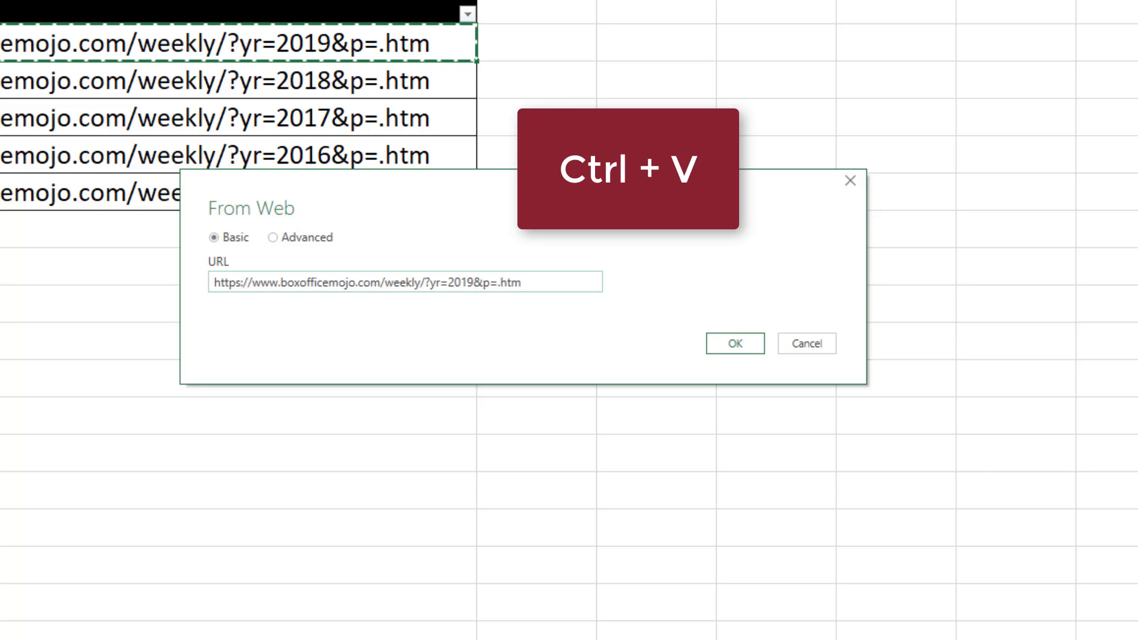
{"action": "left_click", "coordinate": [719, 345]}
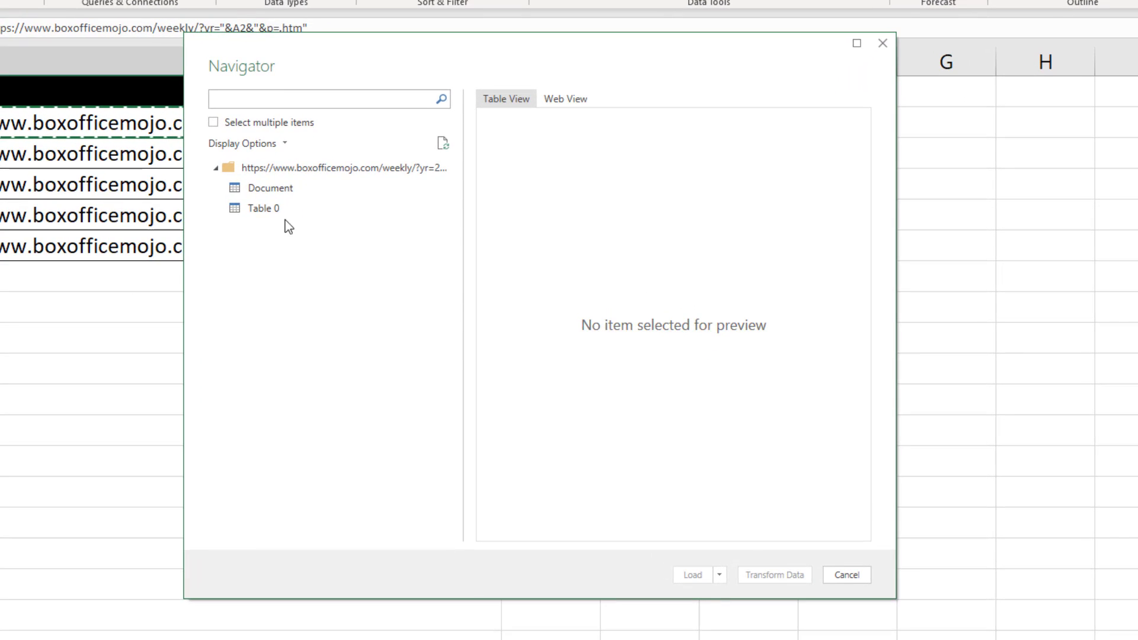
Step: Select Table 0 in the Navigator to preview the 2019 weekly grosses
{"action": "left_click", "coordinate": [267, 207]}
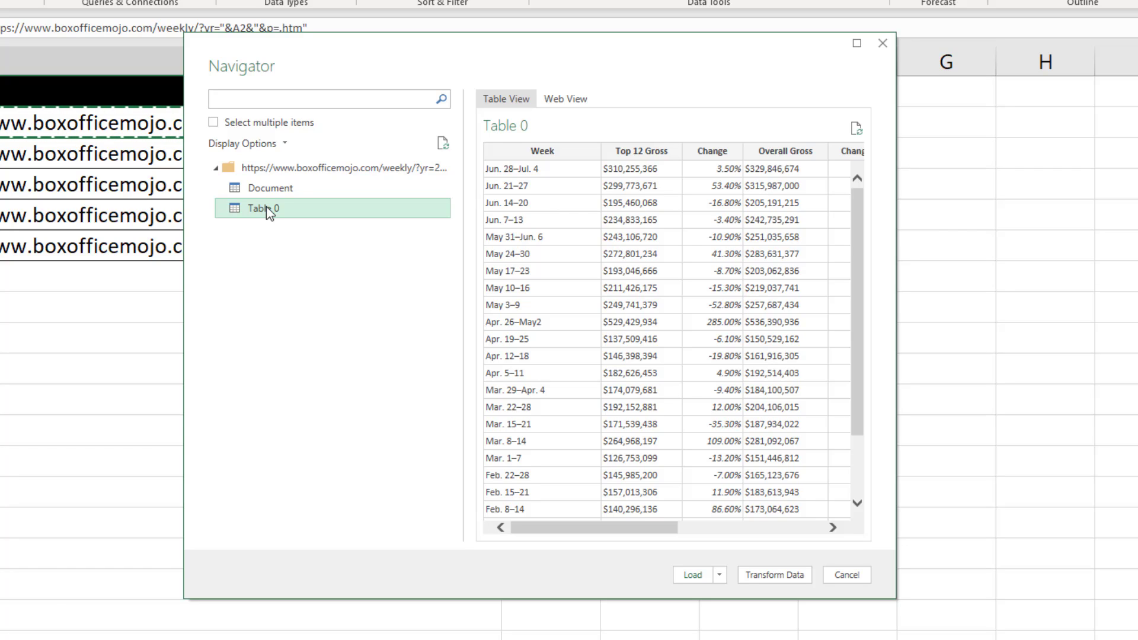
Step: Open Table 0 in Power Query Editor and rename the query to Movies
{"action": "left_click", "coordinate": [765, 578]}
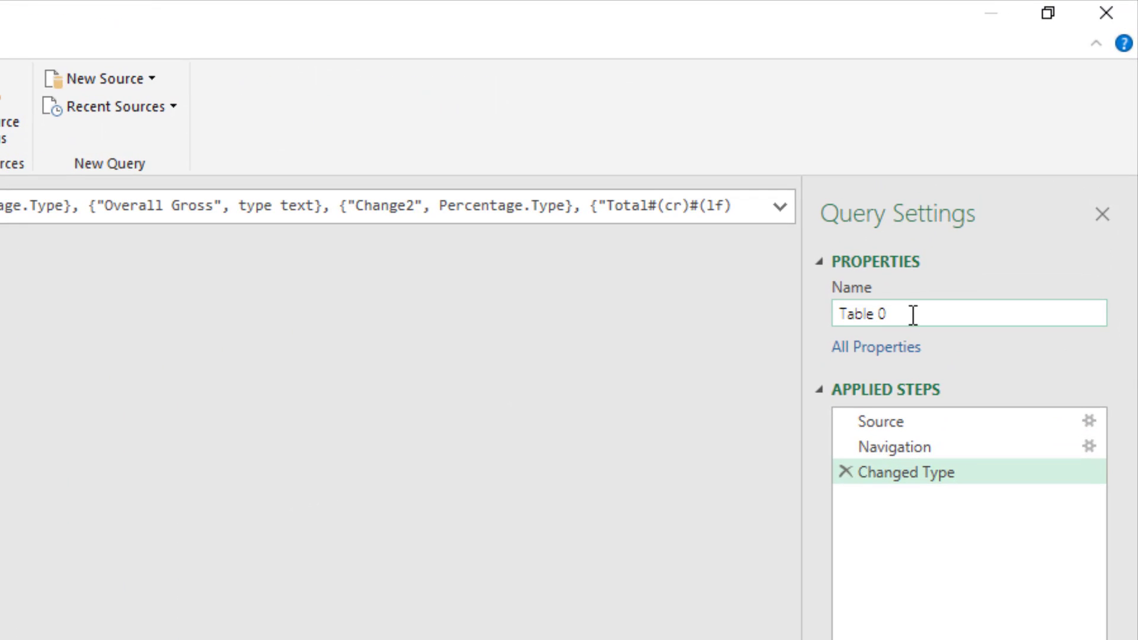
{"action": "left_click_drag", "start_coordinate": [913, 314], "coordinate": [829, 314]}
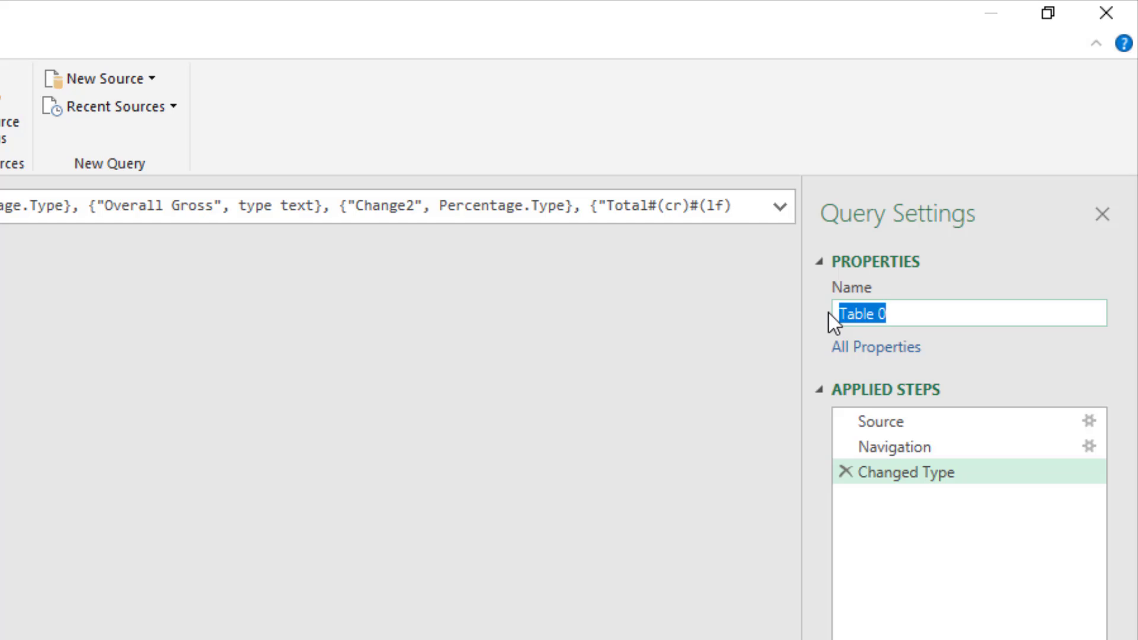
{"action": "type", "text": "Movies"}
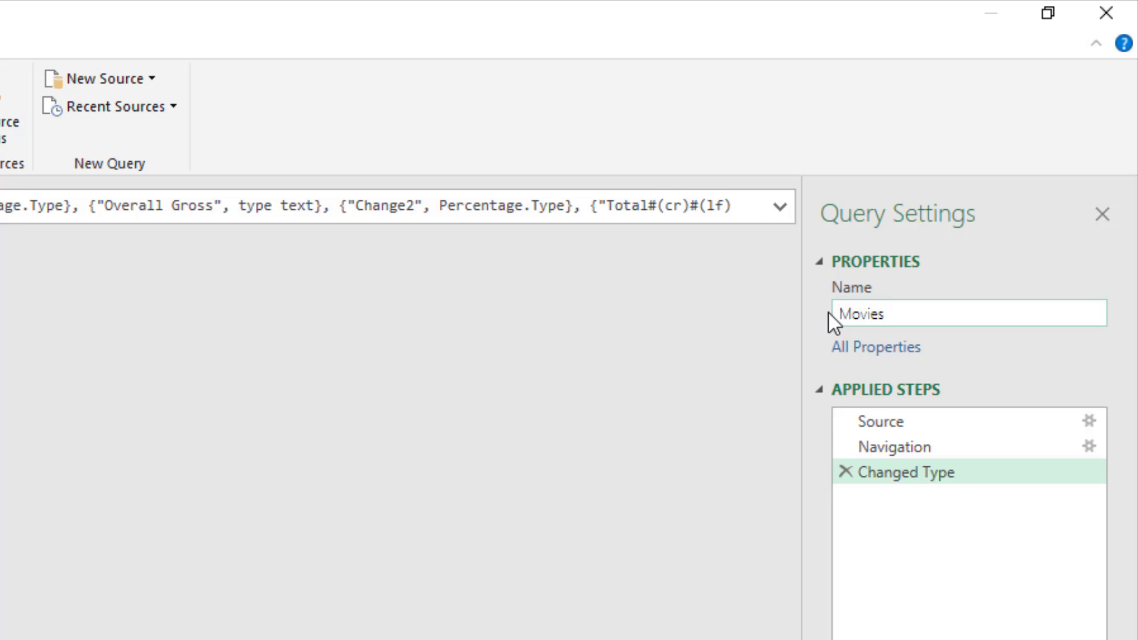
{"action": "key", "text": "Return"}
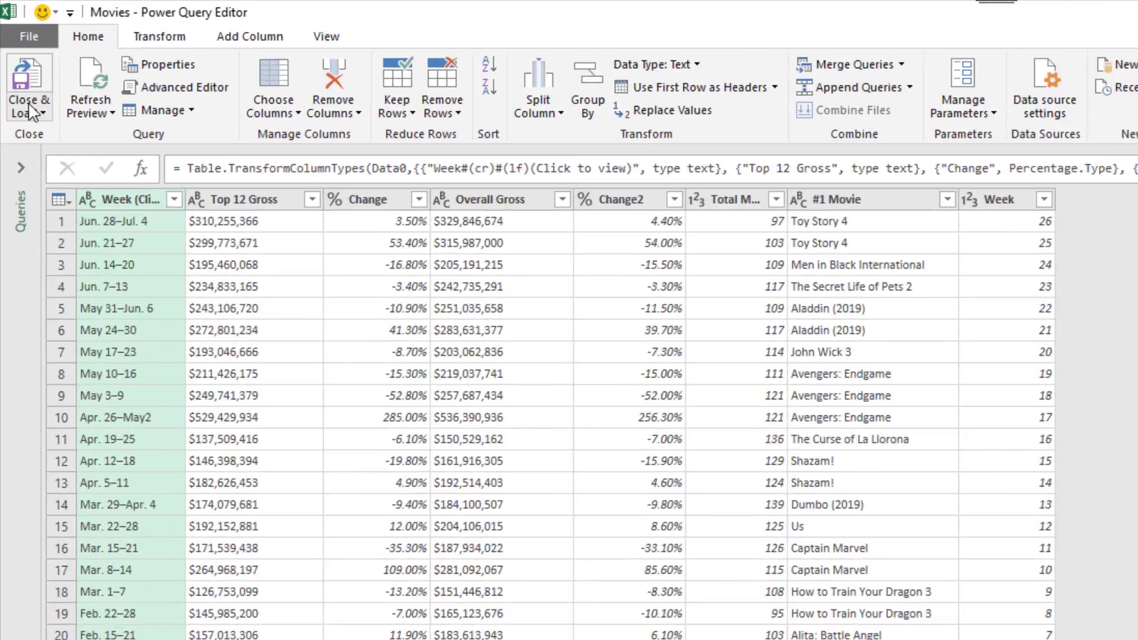
Step: Load the Movies query onto the existing worksheet starting at cell D1
{"action": "left_click", "coordinate": [17, 63]}
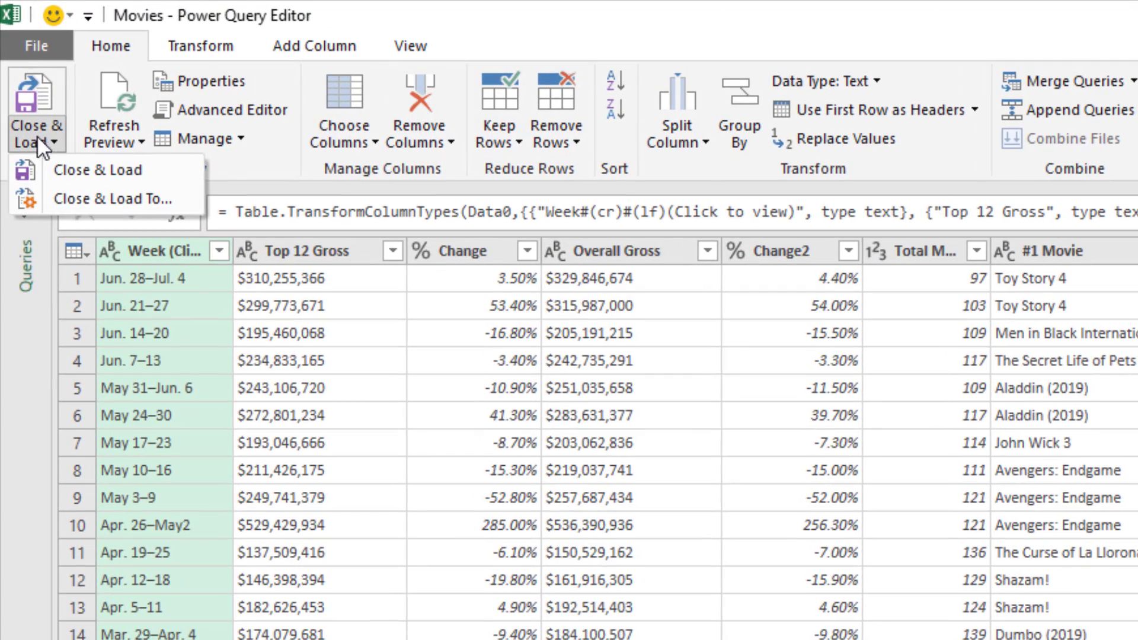
{"action": "left_click", "coordinate": [69, 198]}
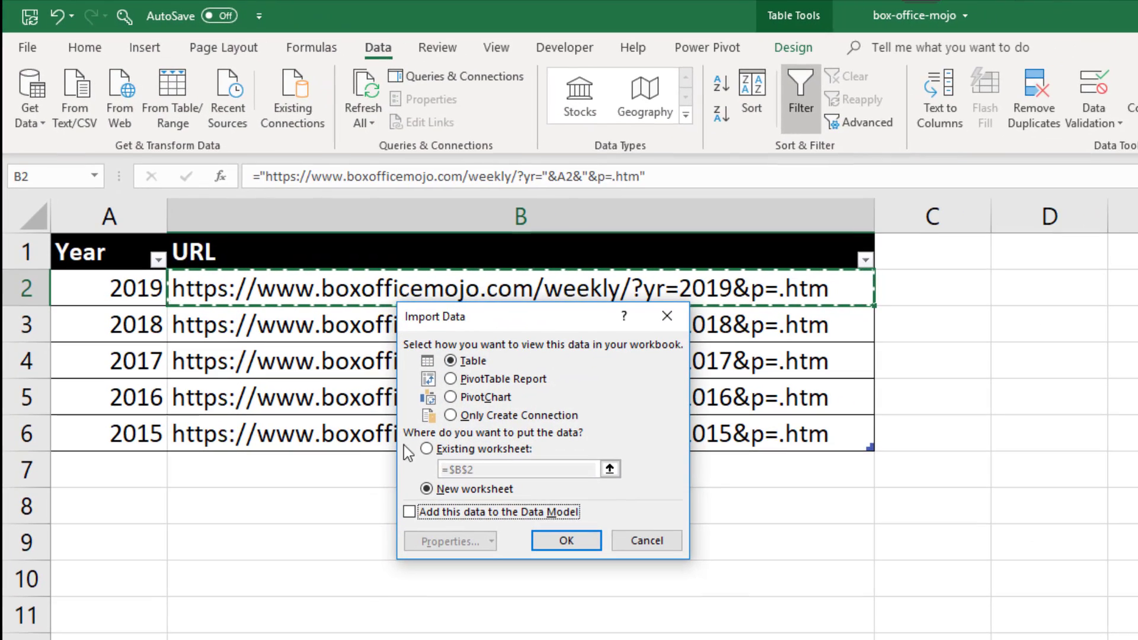
{"action": "left_click", "coordinate": [427, 448]}
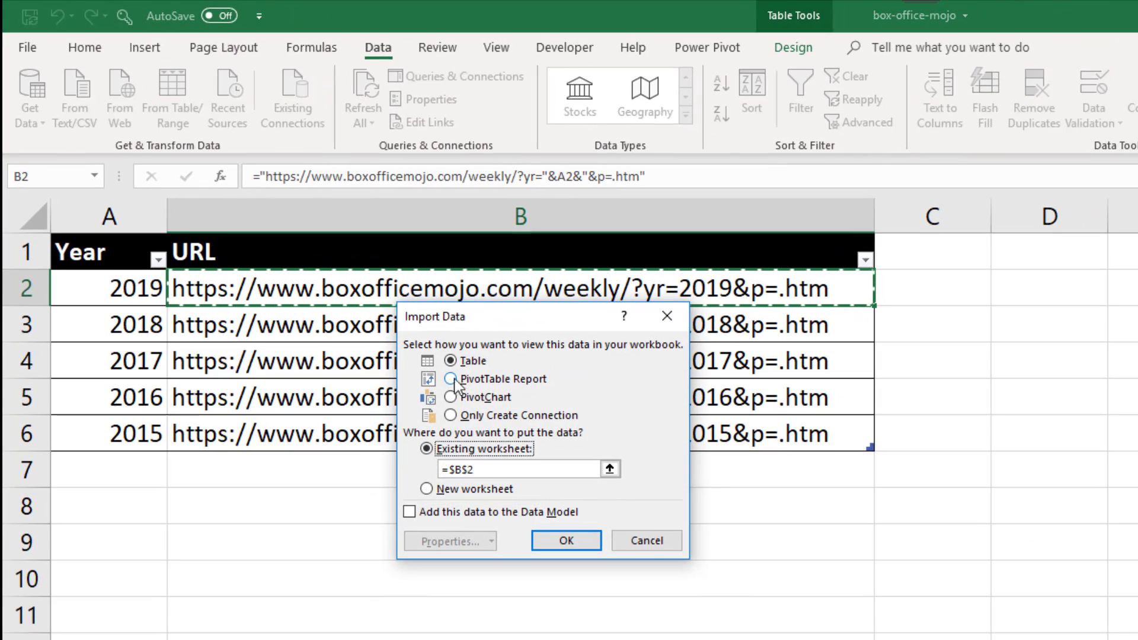
{"action": "left_click", "coordinate": [1029, 261]}
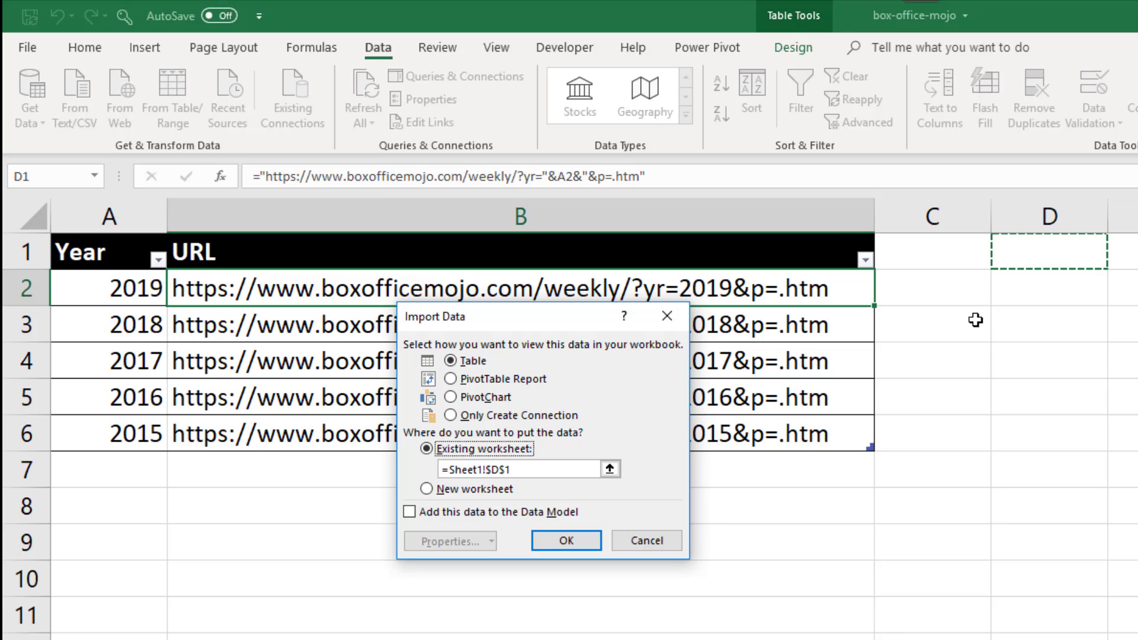
{"action": "left_click", "coordinate": [592, 541]}
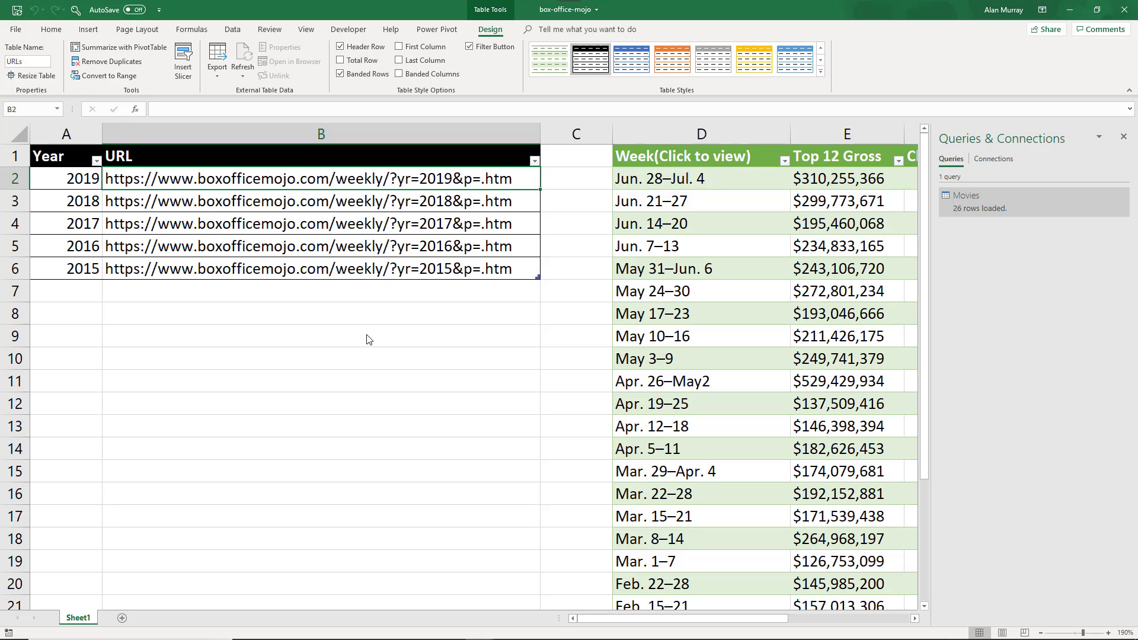
Step: Find the Movies query in Queries & Connections and bring up its Edit option
{"action": "scroll", "coordinate": [366, 337], "scroll_direction": "down", "scroll_amount": 3, "text": "ctrl"}
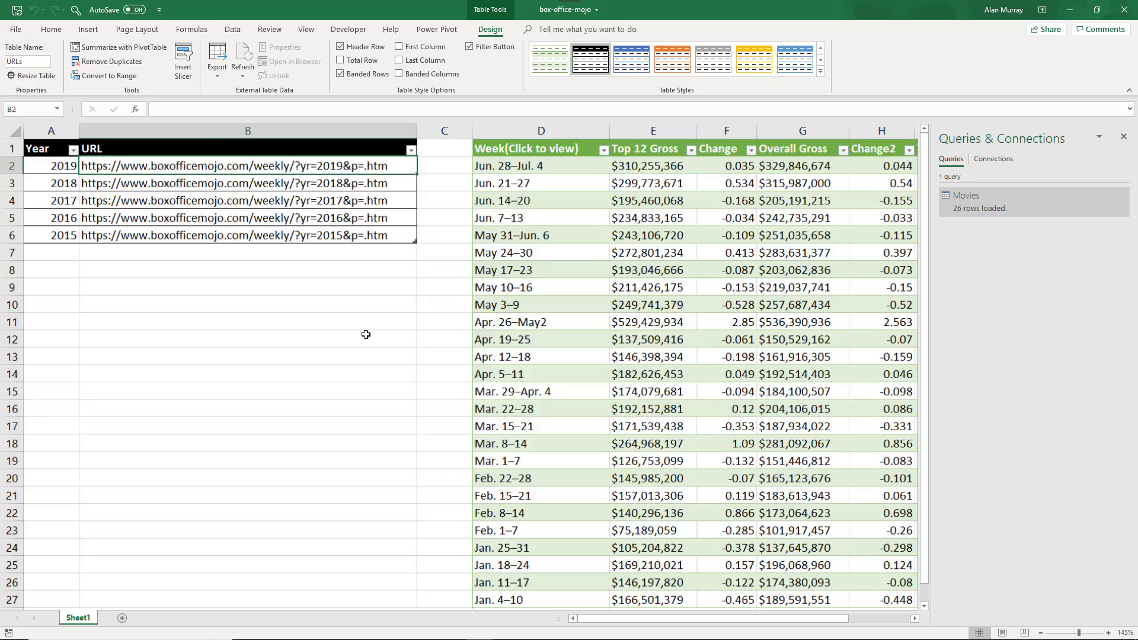
{"action": "scroll", "coordinate": [366, 334], "scroll_direction": "down", "scroll_amount": 2, "text": "ctrl"}
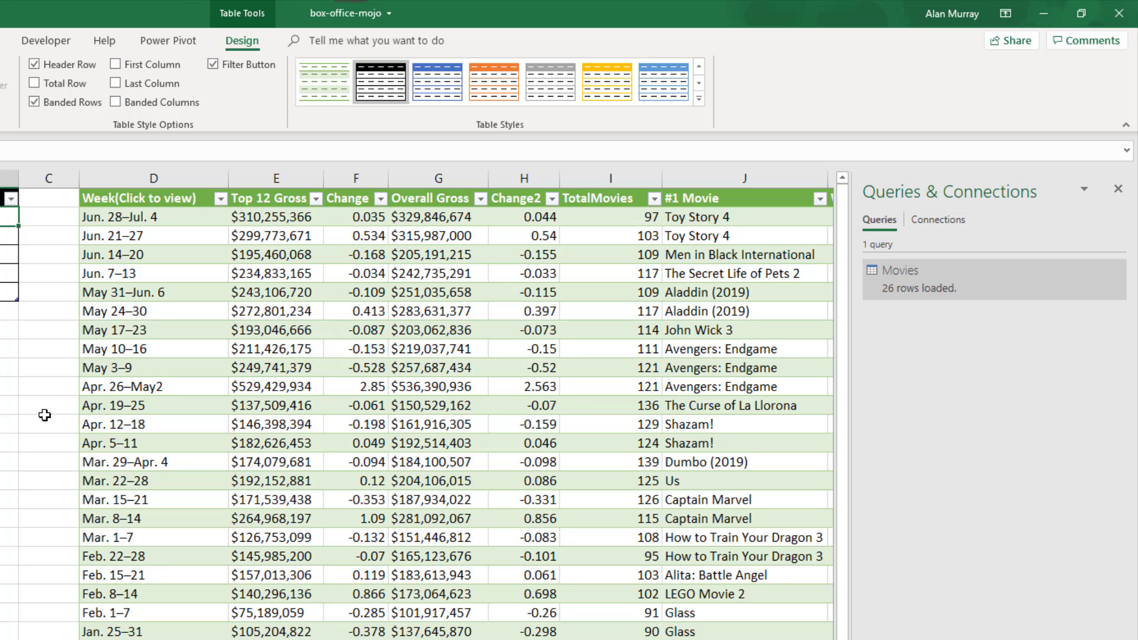
{"action": "right_click", "coordinate": [905, 286]}
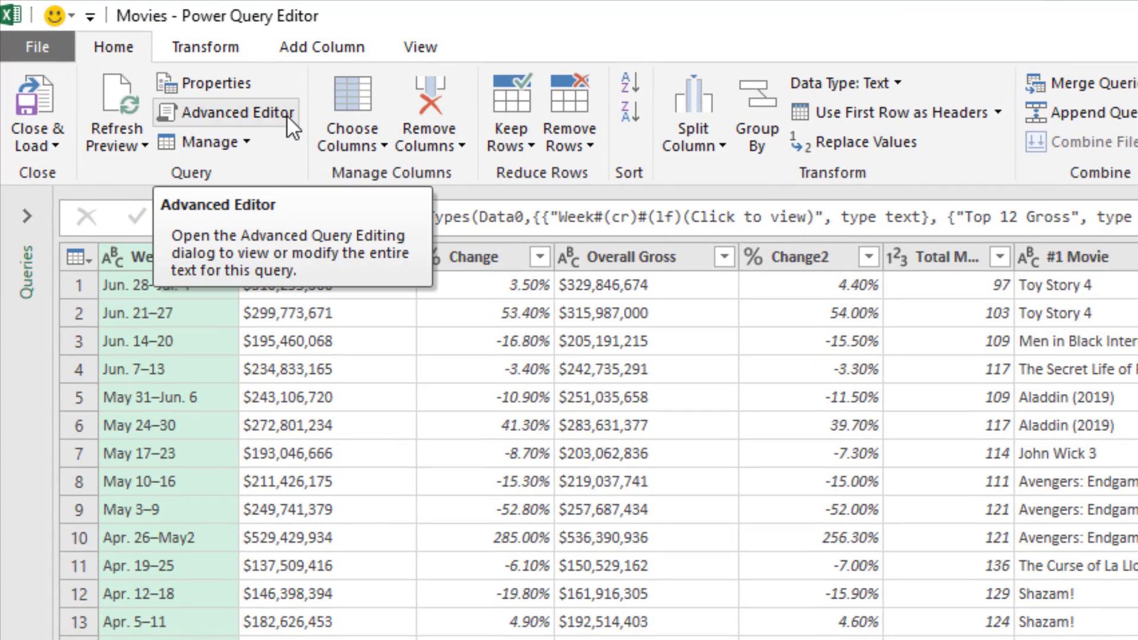
Step: In Advanced Editor, add a '(URL) as table =>' line above let in the Movies code
{"action": "left_click", "coordinate": [286, 115]}
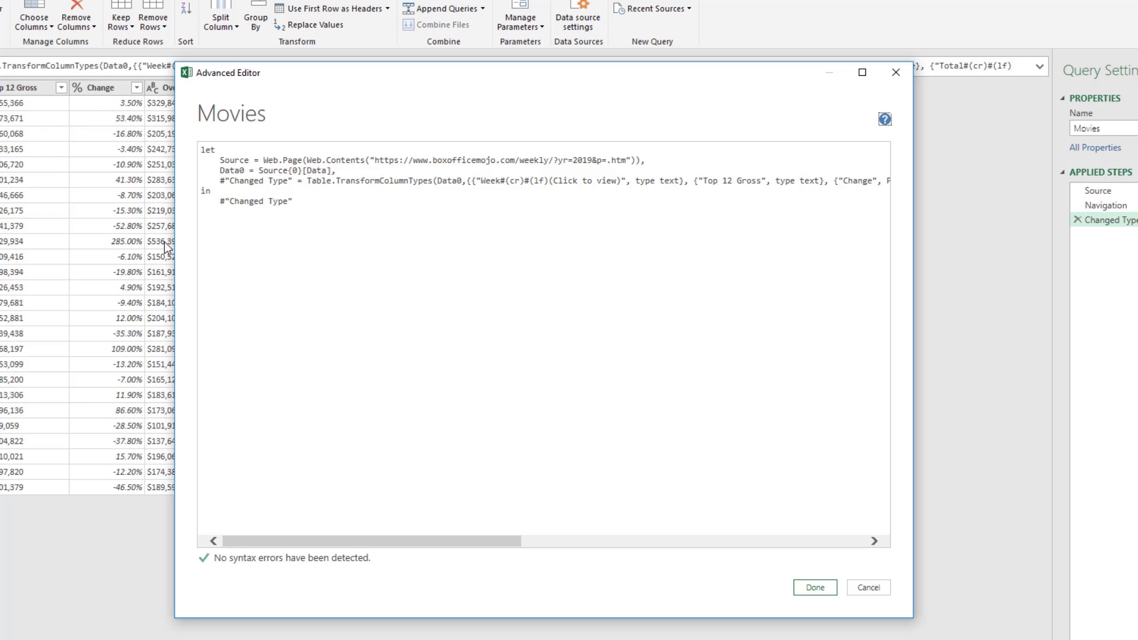
{"action": "left_click", "coordinate": [202, 152]}
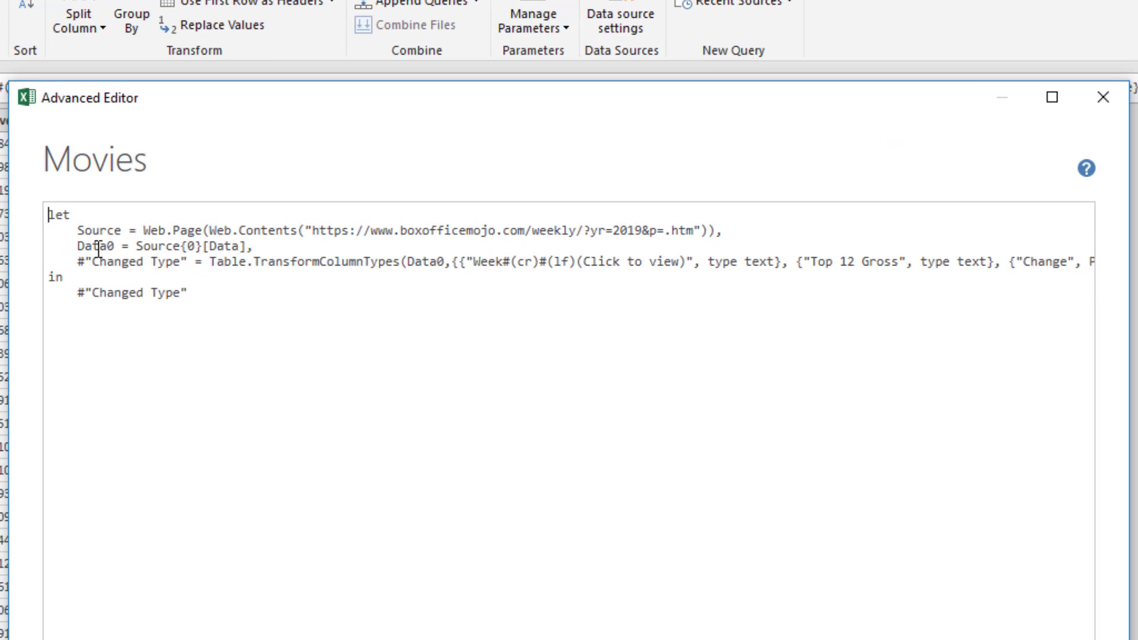
{"action": "key", "text": "Return"}
{"action": "key", "text": "Return"}
{"action": "key", "text": "Up"}
{"action": "key", "text": "Up"}
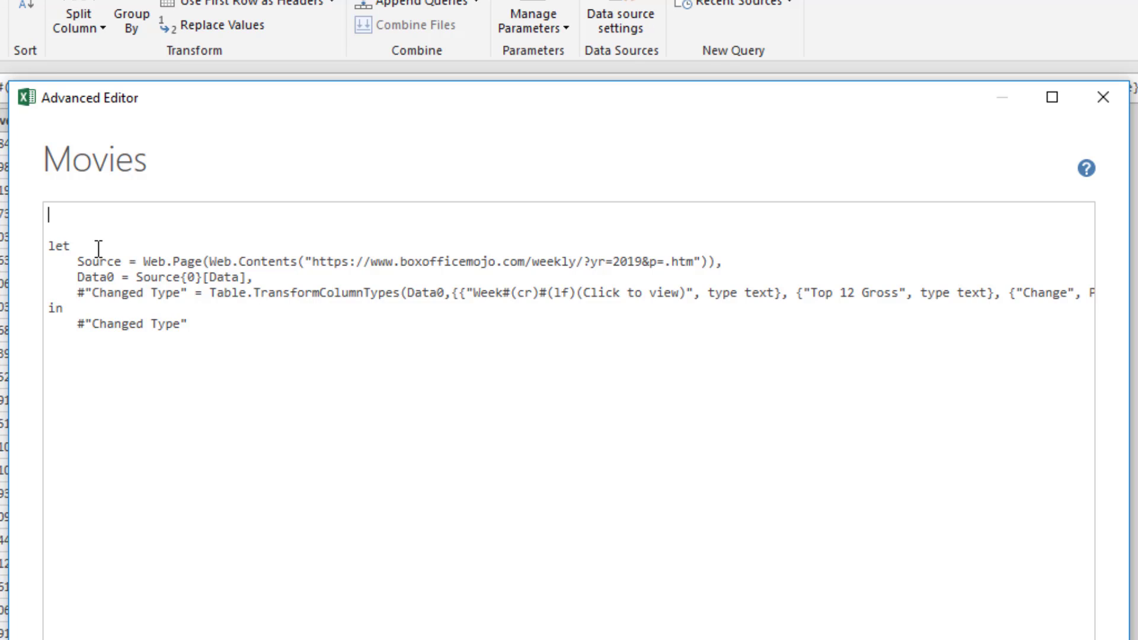
{"action": "type", "text": "(URL) as table"}
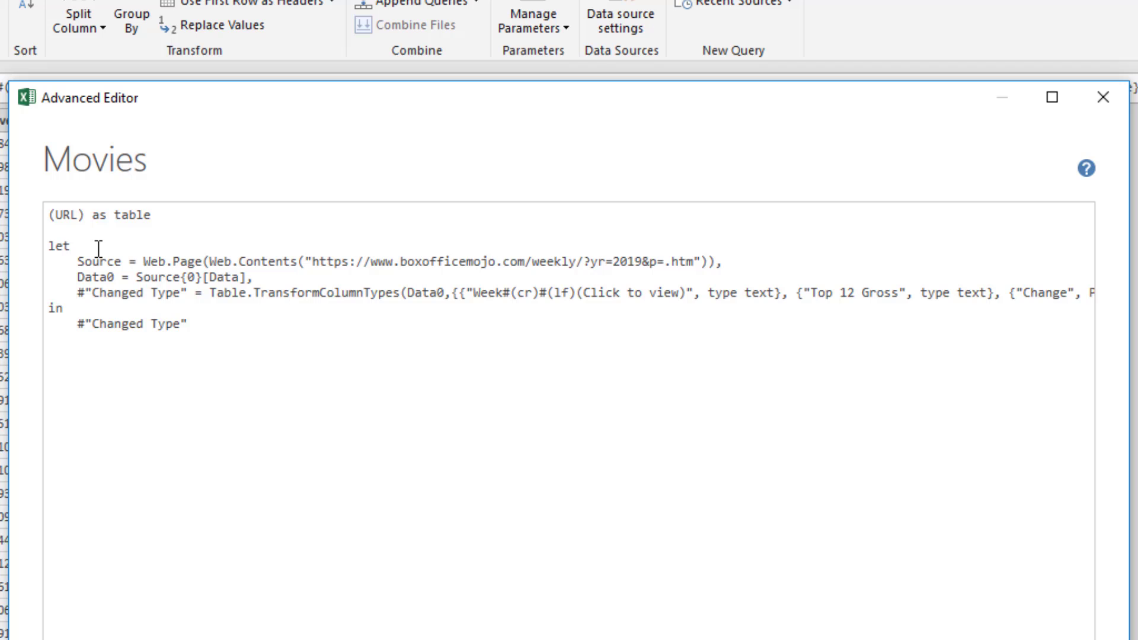
{"action": "type", "text": " =>"}
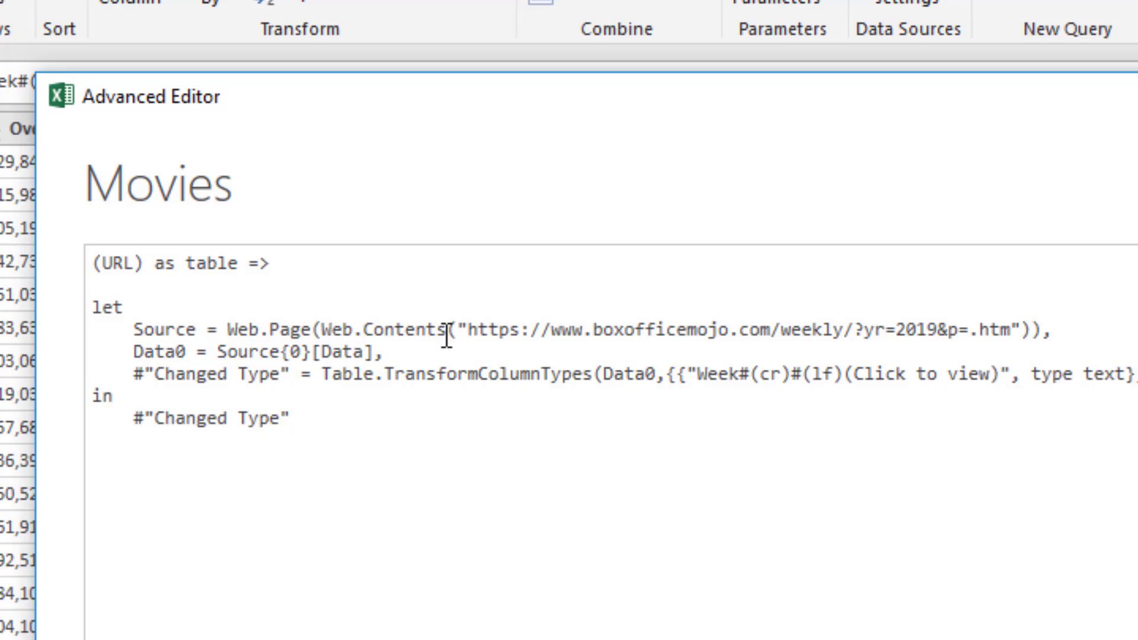
Step: Replace the quoted 2019 address inside Web.Contents() with URL and save the code
{"action": "left_click", "coordinate": [465, 344]}
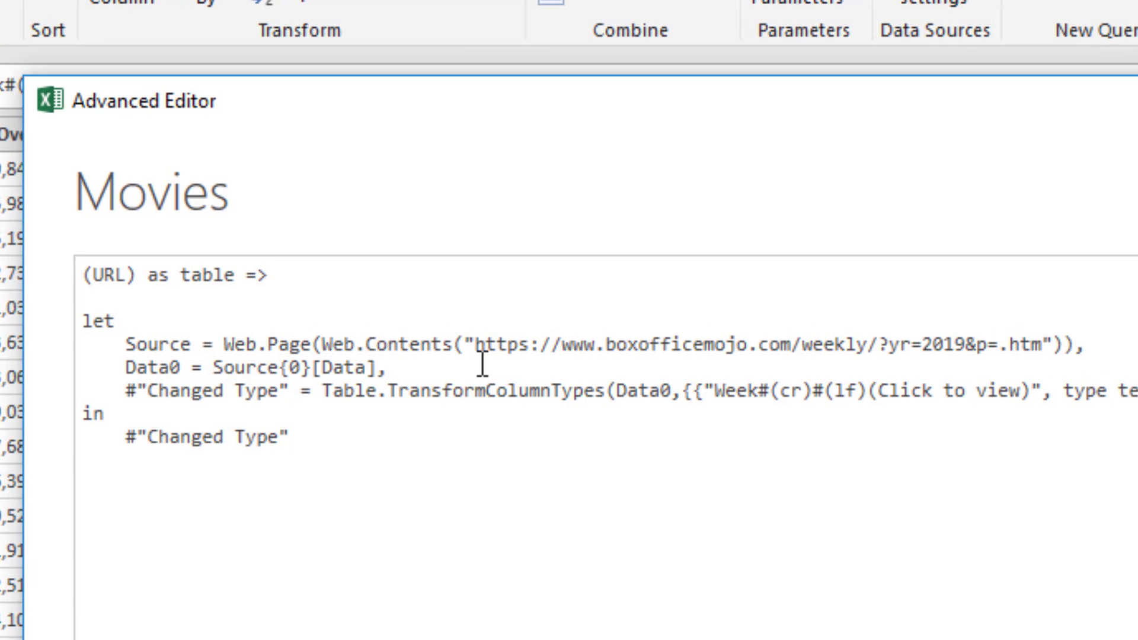
{"action": "key", "text": "Delete"}
{"action": "key", "text": "Delete"}
{"action": "key", "text": "Delete"}
{"action": "key", "text": "Delete"}
{"action": "key", "text": "Delete"}
{"action": "key", "text": "Delete"}
{"action": "key", "text": "Delete"}
{"action": "key", "text": "Delete"}
{"action": "key", "text": "Delete"}
{"action": "key", "text": "Delete"}
{"action": "key", "text": "Delete"}
{"action": "key", "text": "Delete"}
{"action": "key", "text": "Delete"}
{"action": "key", "text": "Delete"}
{"action": "key", "text": "Delete"}
{"action": "key", "text": "Delete"}
{"action": "key", "text": "Delete"}
{"action": "key", "text": "Delete"}
{"action": "key", "text": "Delete"}
{"action": "key", "text": "Delete"}
{"action": "key", "text": "Delete"}
{"action": "key", "text": "Delete"}
{"action": "key", "text": "Delete"}
{"action": "key", "text": "Delete"}
{"action": "key", "text": "Delete"}
{"action": "key", "text": "Delete"}
{"action": "key", "text": "Delete"}
{"action": "key", "text": "Delete"}
{"action": "key", "text": "Delete"}
{"action": "key", "text": "Delete"}
{"action": "key", "text": "Delete"}
{"action": "key", "text": "Delete"}
{"action": "key", "text": "Delete"}
{"action": "key", "text": "Delete"}
{"action": "key", "text": "Delete"}
{"action": "key", "text": "Delete"}
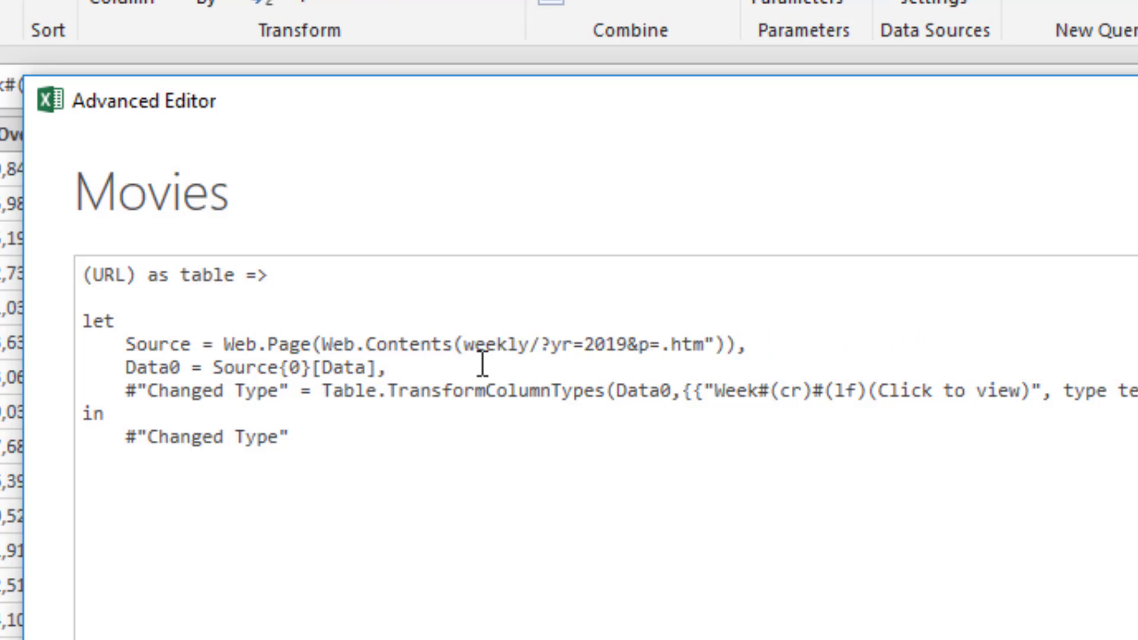
{"action": "key", "text": "Delete"}
{"action": "key", "text": "Delete"}
{"action": "key", "text": "Delete"}
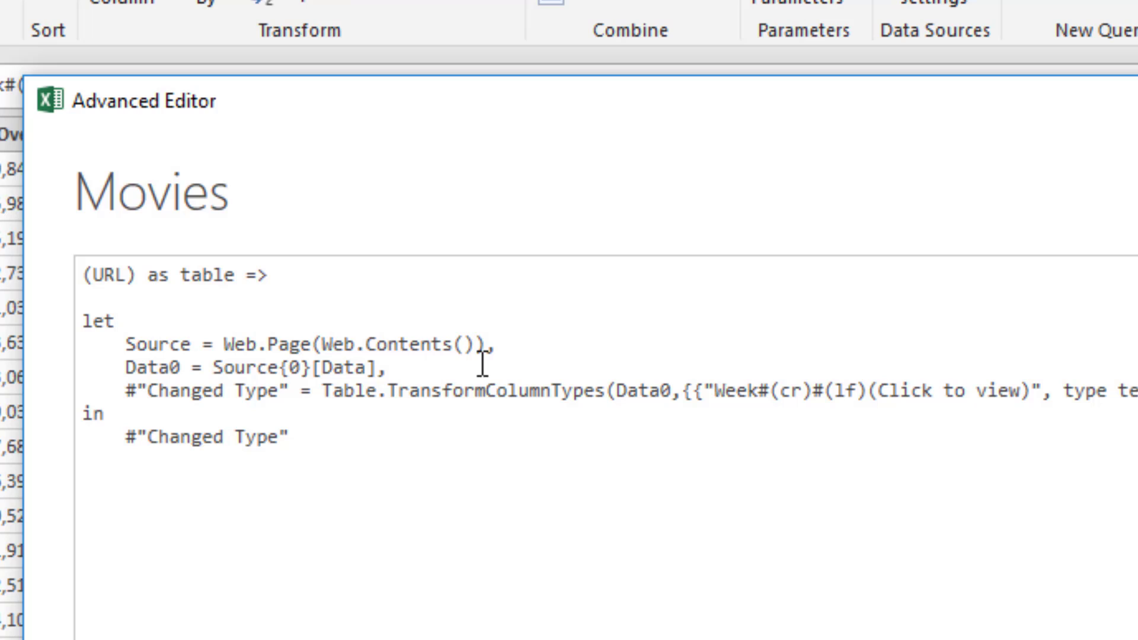
{"action": "type", "text": "URL"}
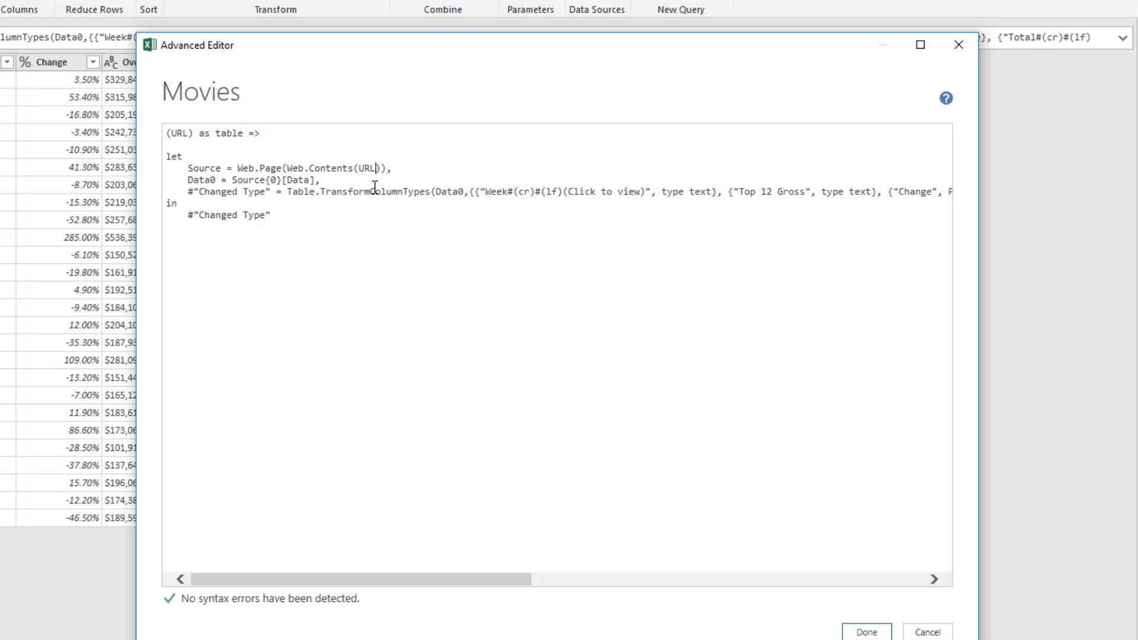
{"action": "left_click", "coordinate": [816, 599]}
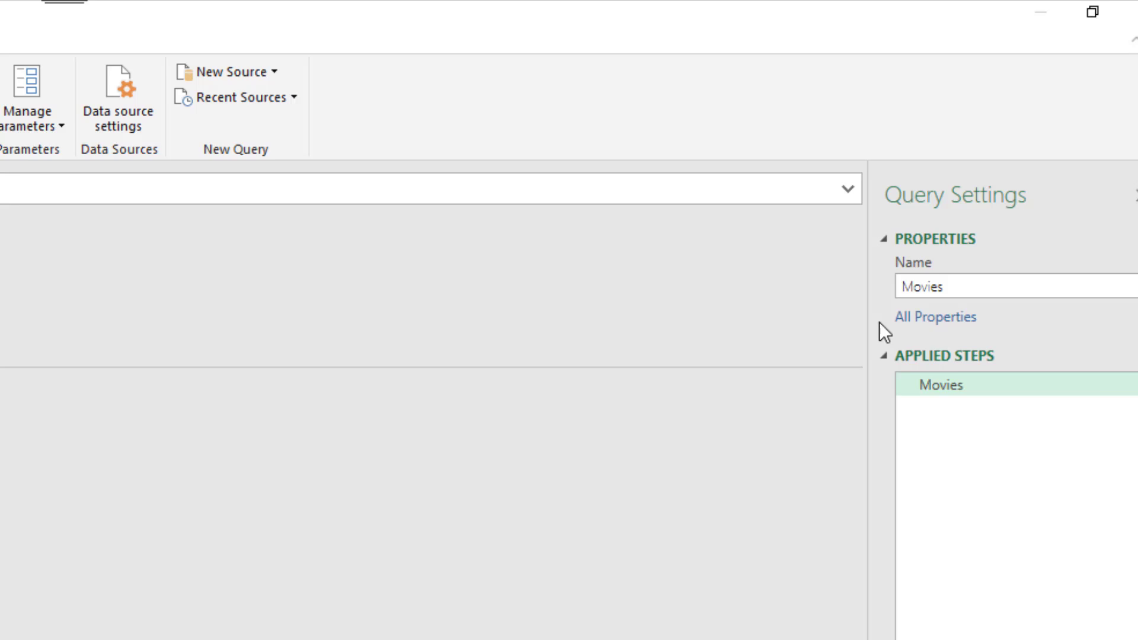
Step: Prefix the query name with fx in Query Settings to make it fxMovies
{"action": "left_click", "coordinate": [1133, 287]}
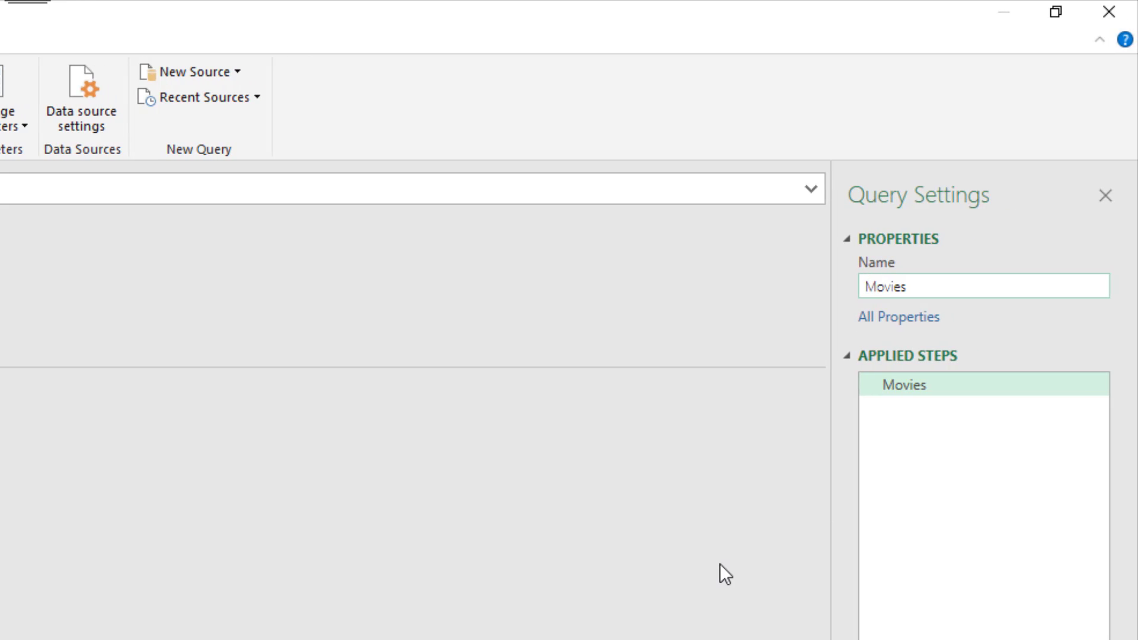
{"action": "type", "text": "fx"}
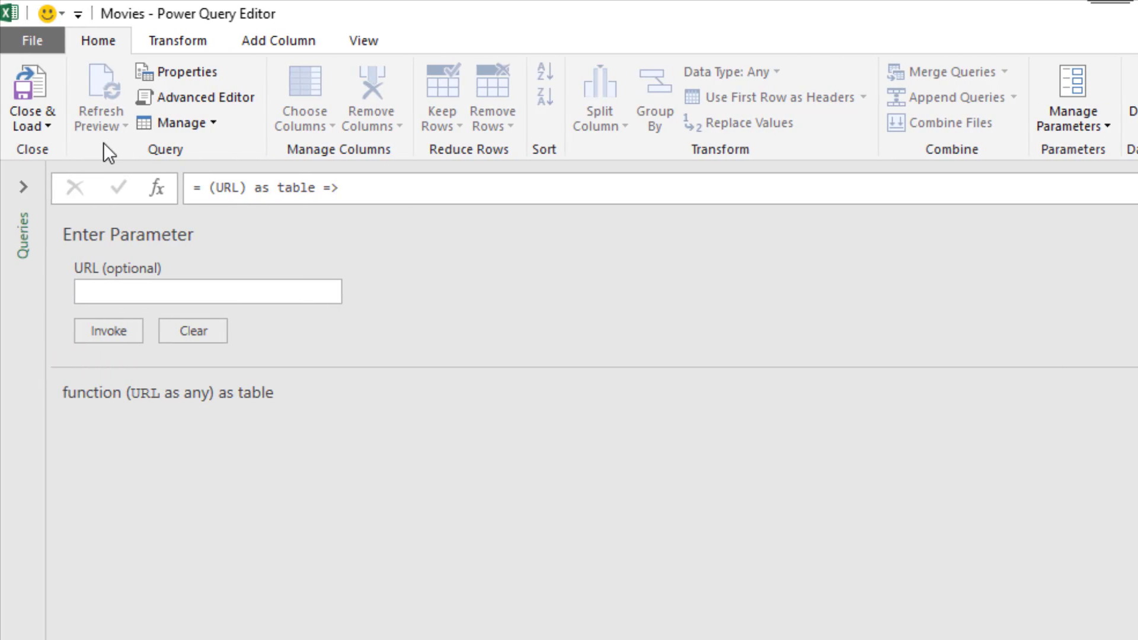
Step: Close & Load fxMovies, then bring the worksheet's URL table into Power Query as URLs
{"action": "left_click", "coordinate": [45, 88]}
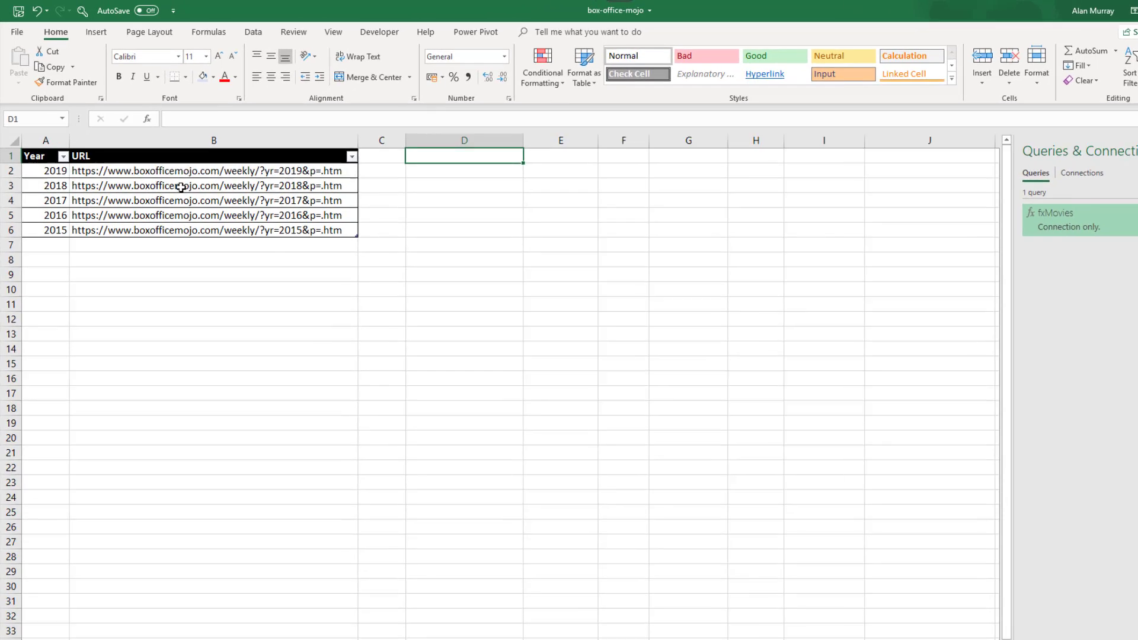
{"action": "left_click", "coordinate": [166, 171]}
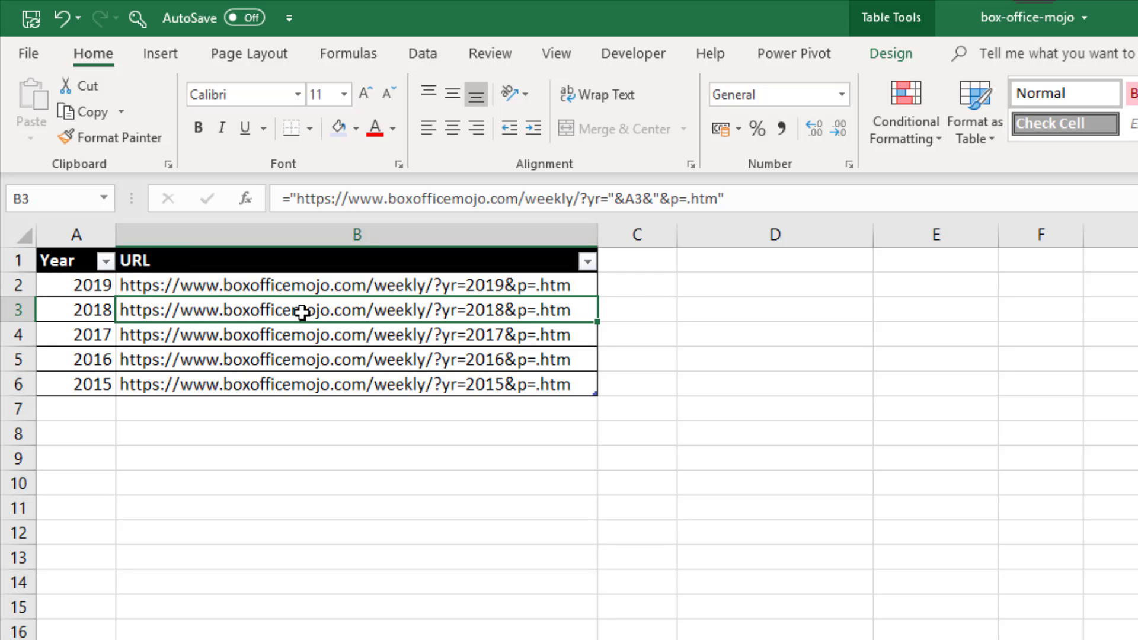
{"action": "left_click", "coordinate": [419, 52]}
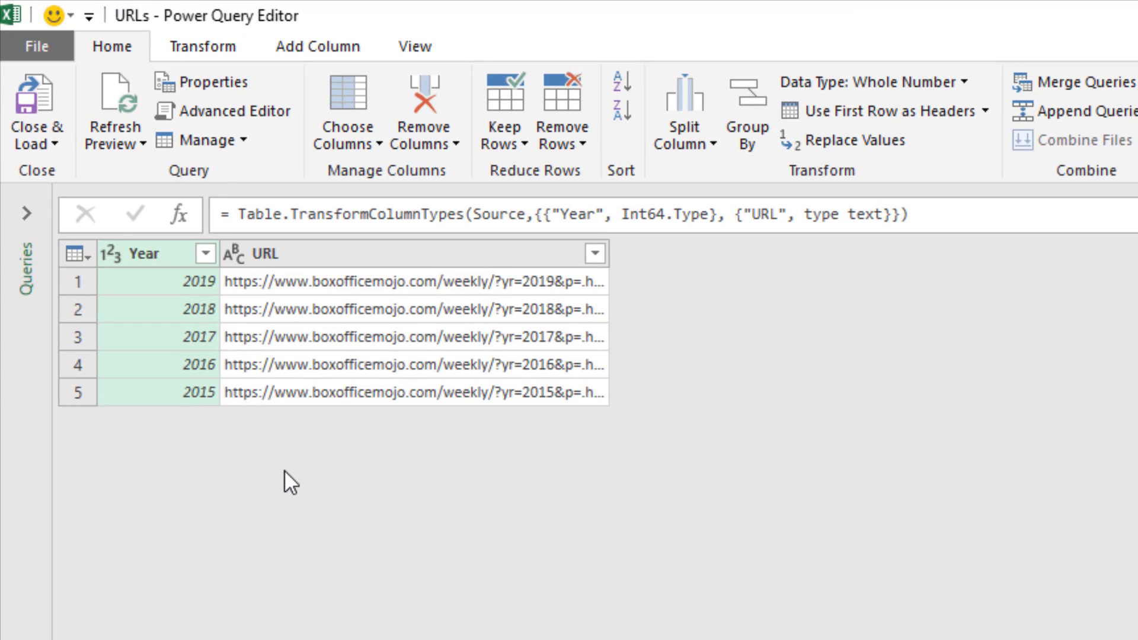
{"action": "left_click", "coordinate": [465, 258]}
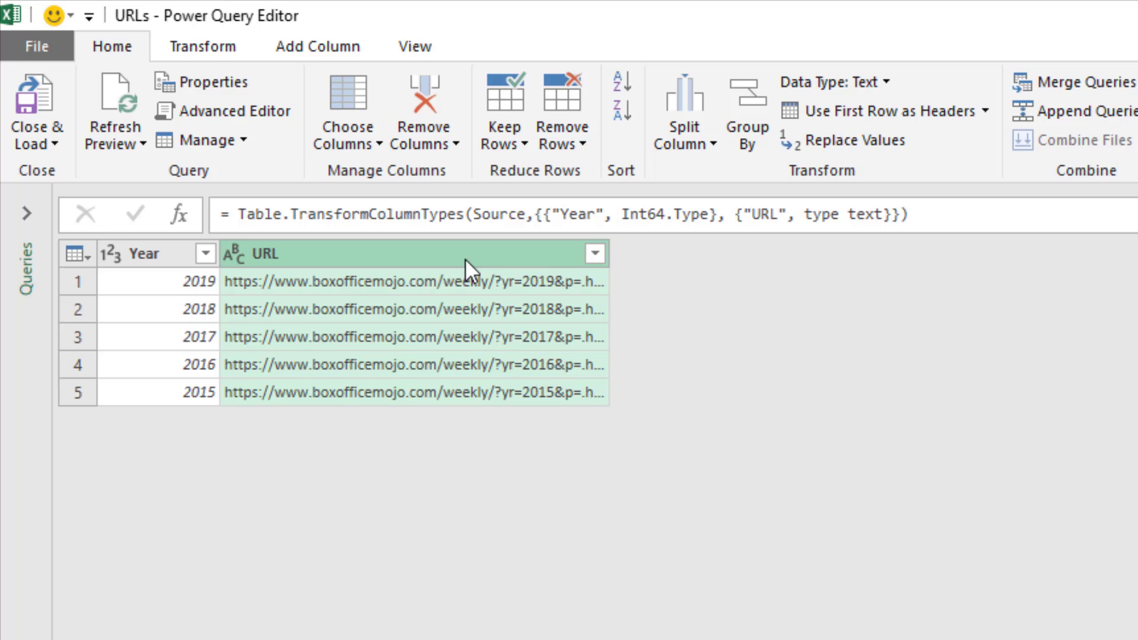
Step: Define a custom column named FetchMovies with the formula fxMovies([URL])
{"action": "left_click", "coordinate": [344, 45]}
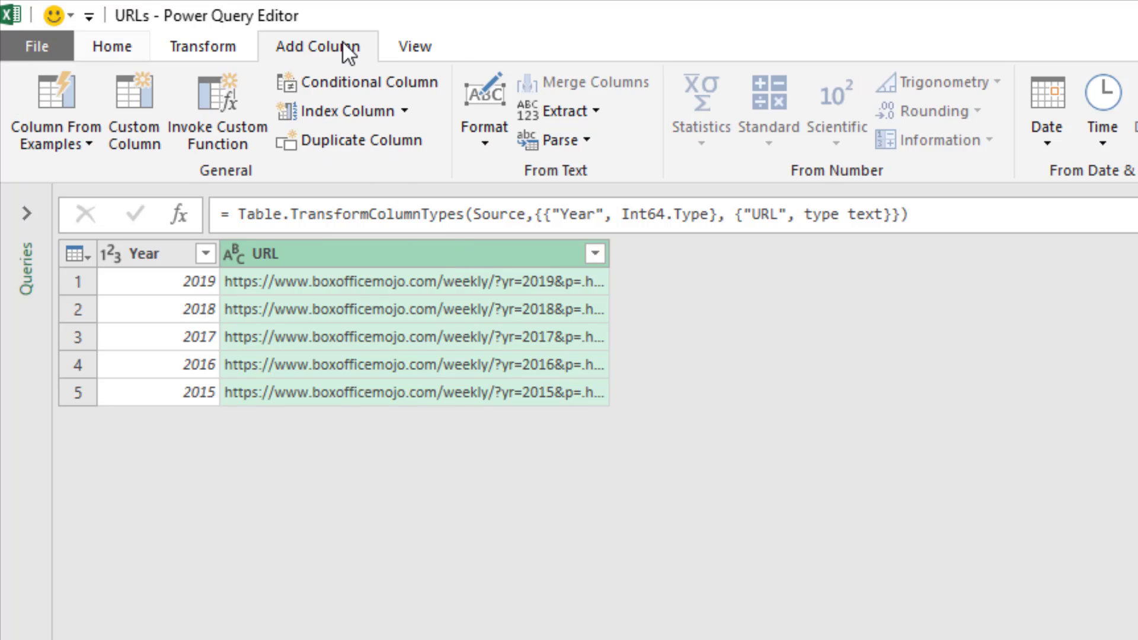
{"action": "left_click", "coordinate": [156, 129]}
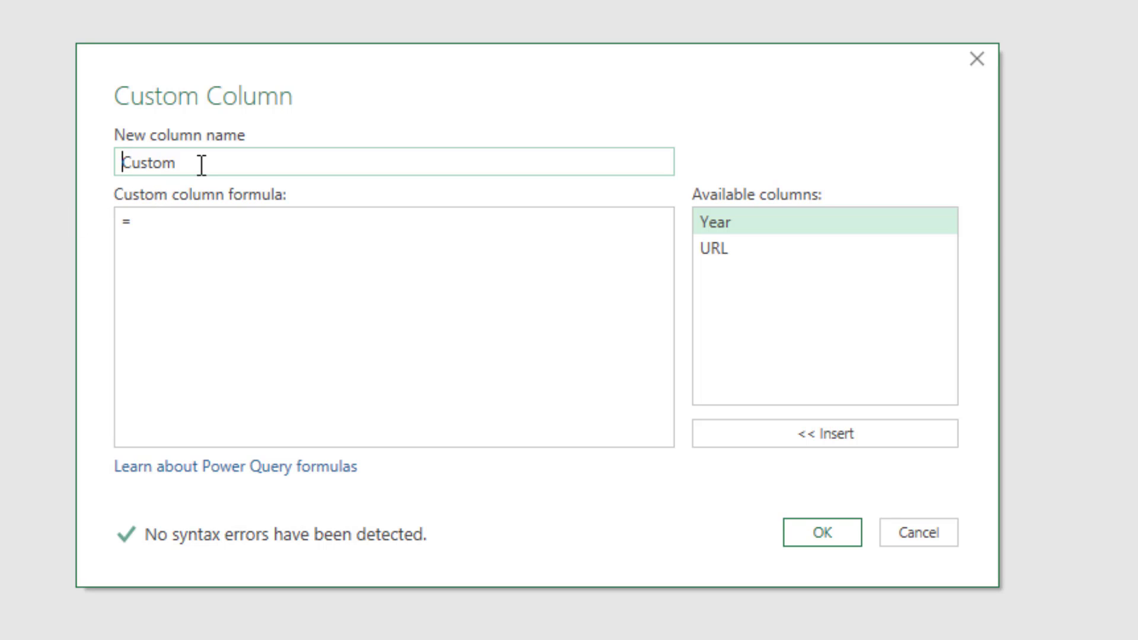
{"action": "left_click_drag", "start_coordinate": [200, 165], "coordinate": [113, 166]}
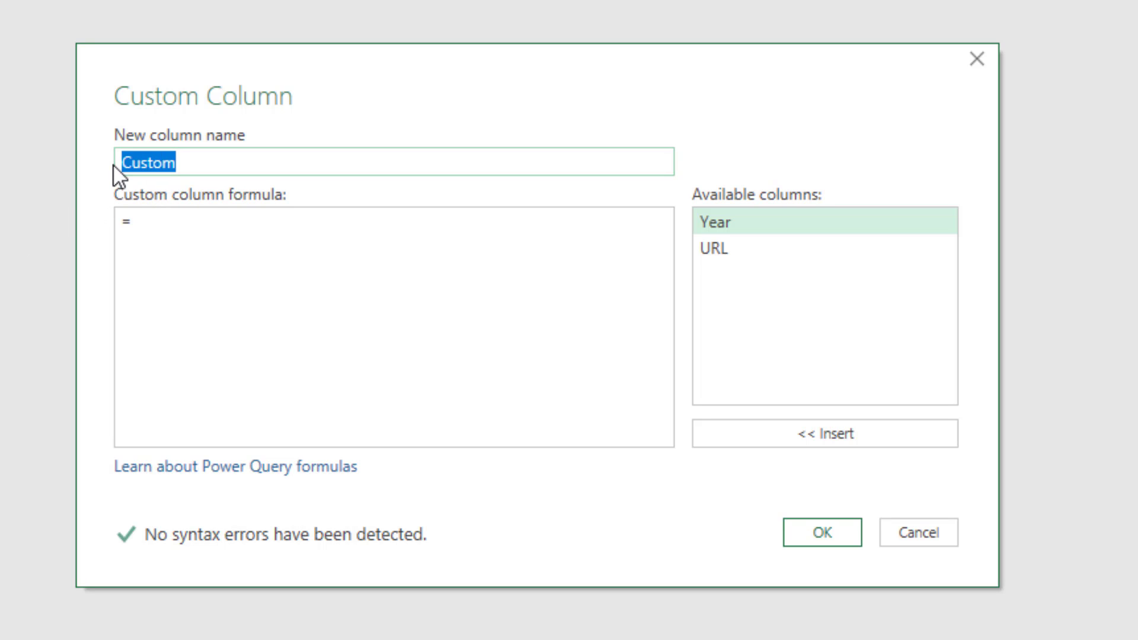
{"action": "type", "text": "FetchMovi"}
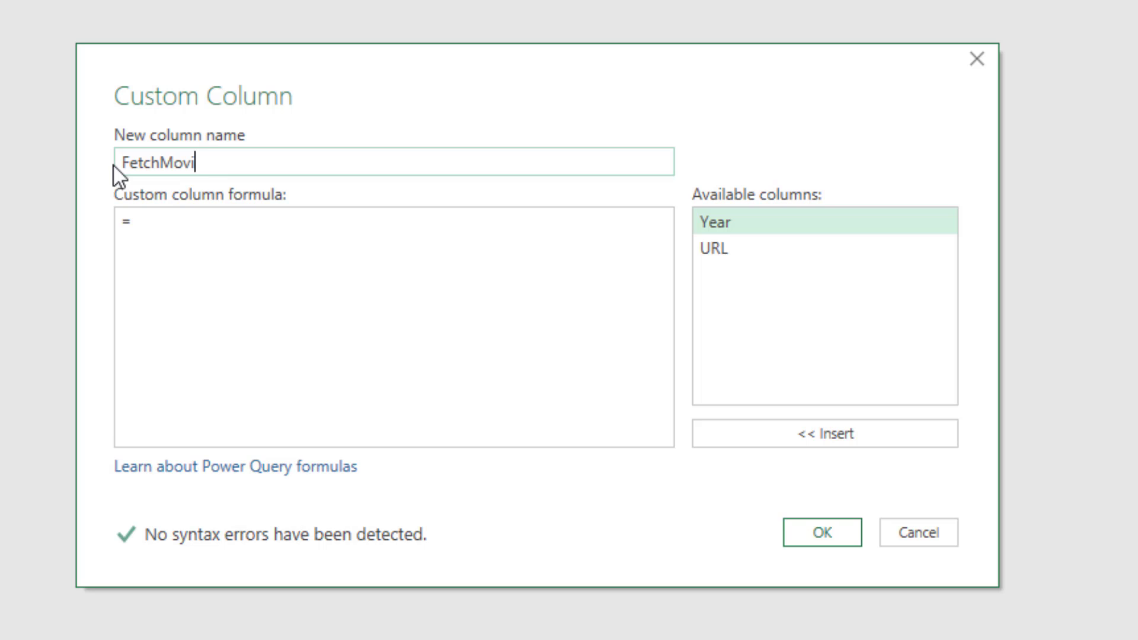
{"action": "type", "text": "es"}
{"action": "left_click", "coordinate": [156, 228]}
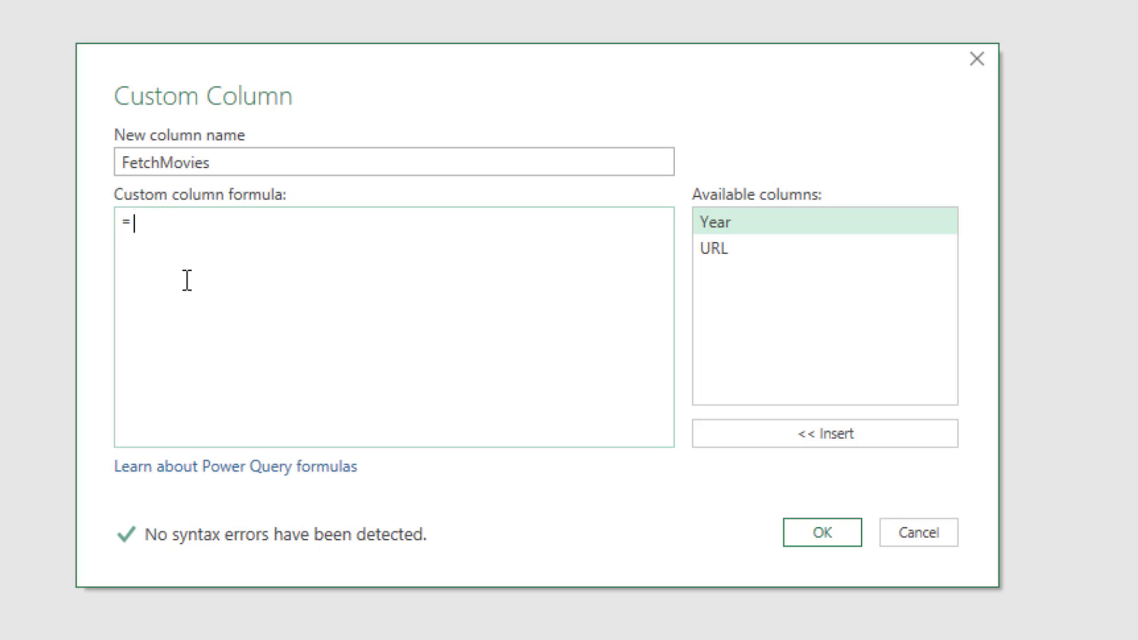
{"action": "type", "text": "fxMovies"}
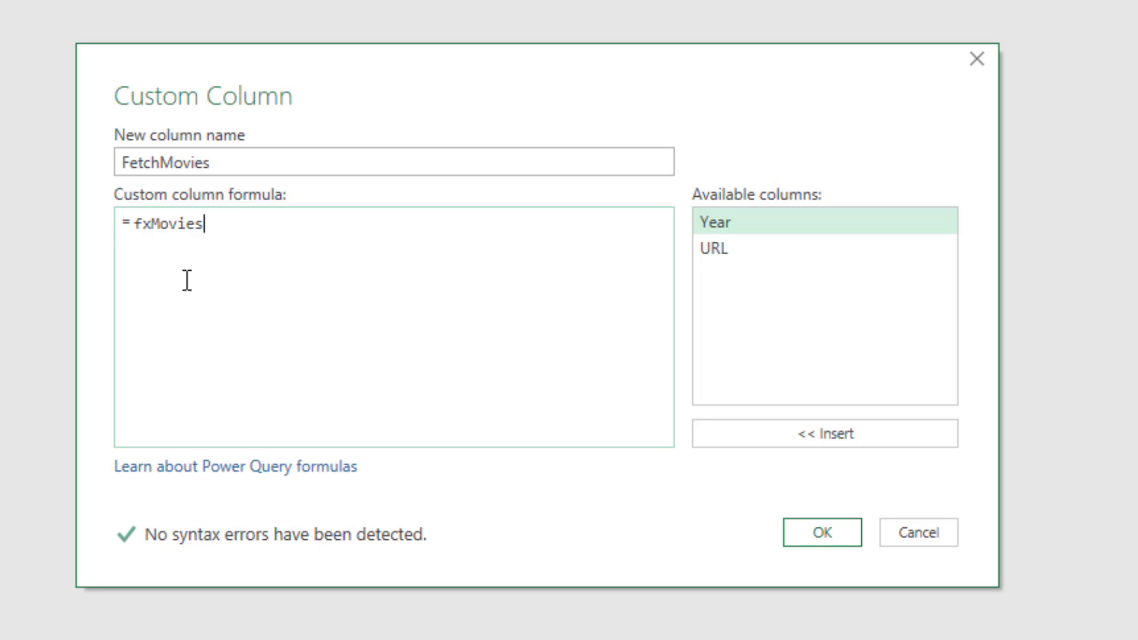
{"action": "type", "text": "("}
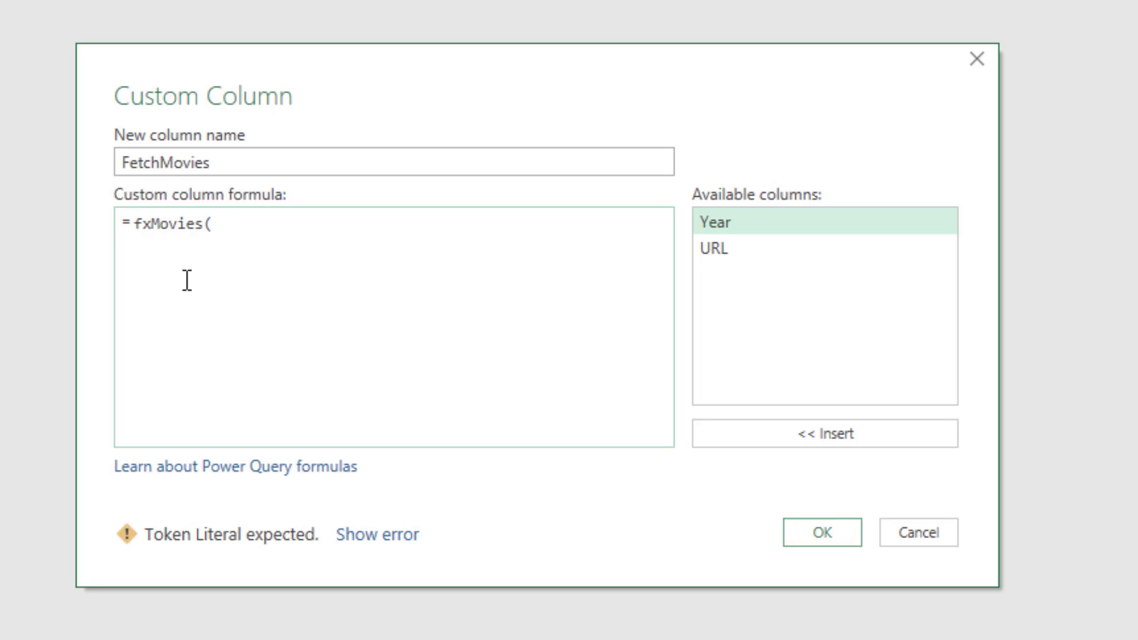
{"action": "double_click", "coordinate": [712, 249]}
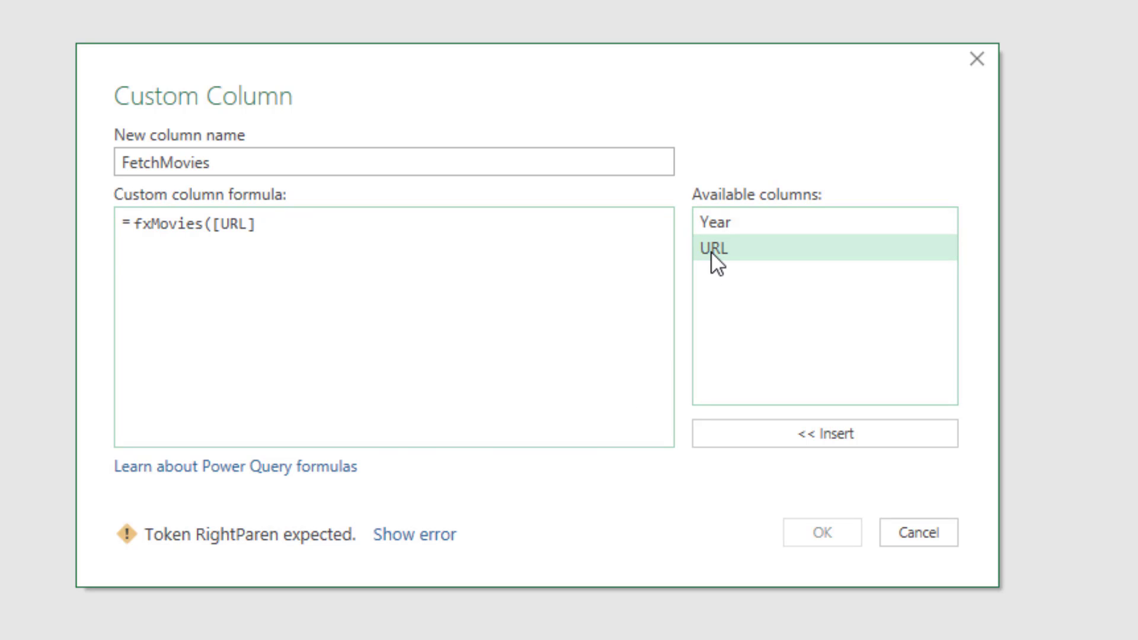
{"action": "type", "text": ")"}
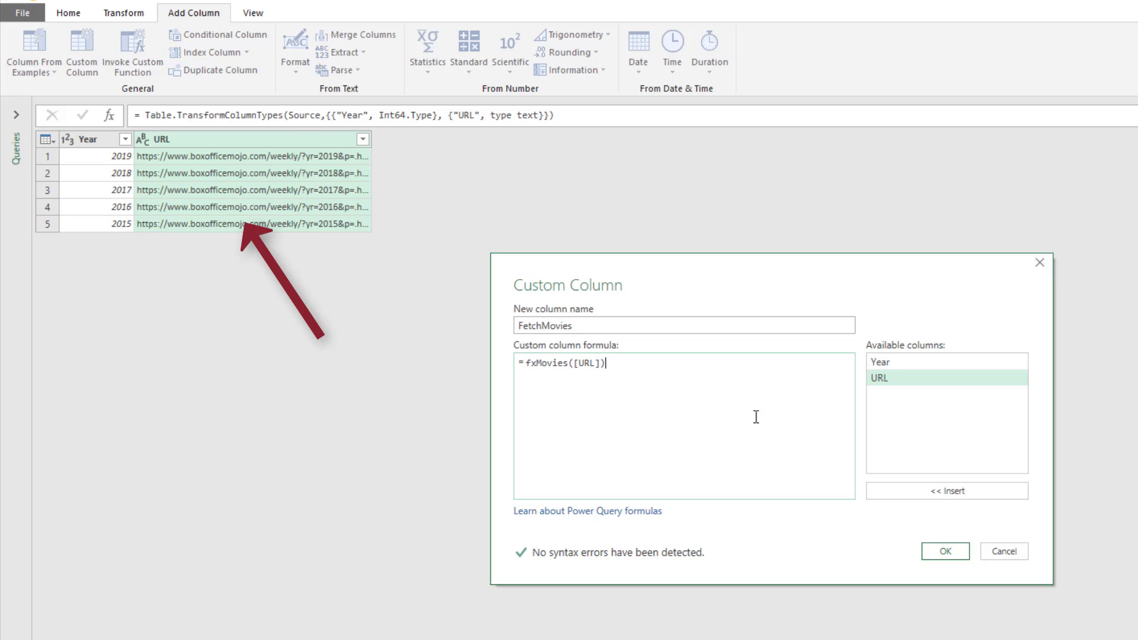
Step: Confirm the FetchMovies column and continue past the data privacy warning
{"action": "left_click", "coordinate": [942, 556]}
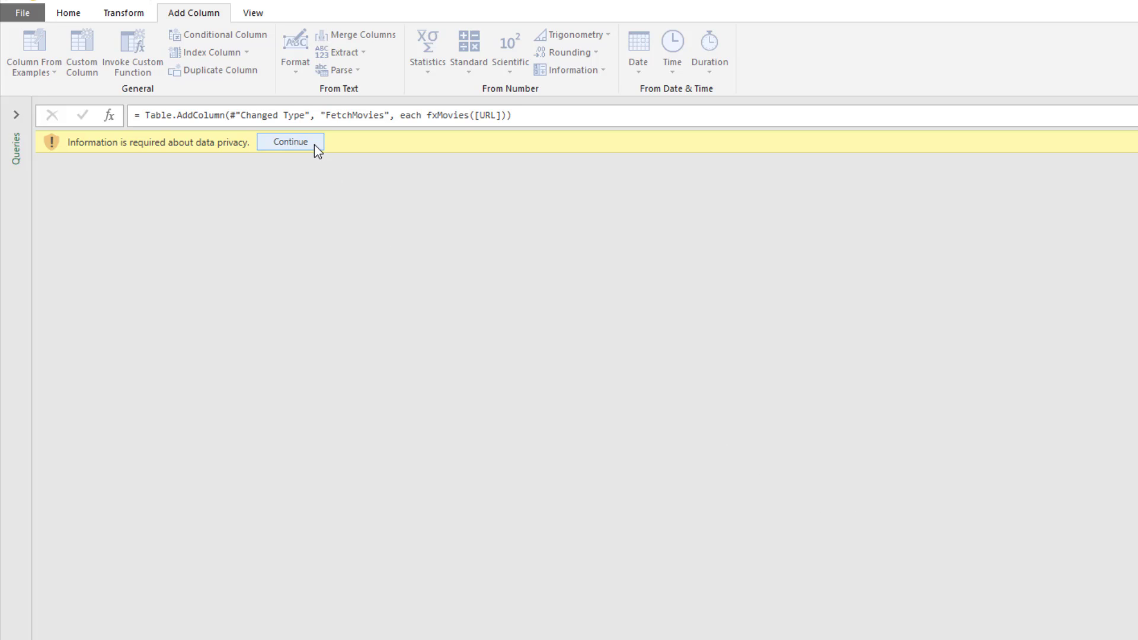
{"action": "left_click", "coordinate": [291, 142]}
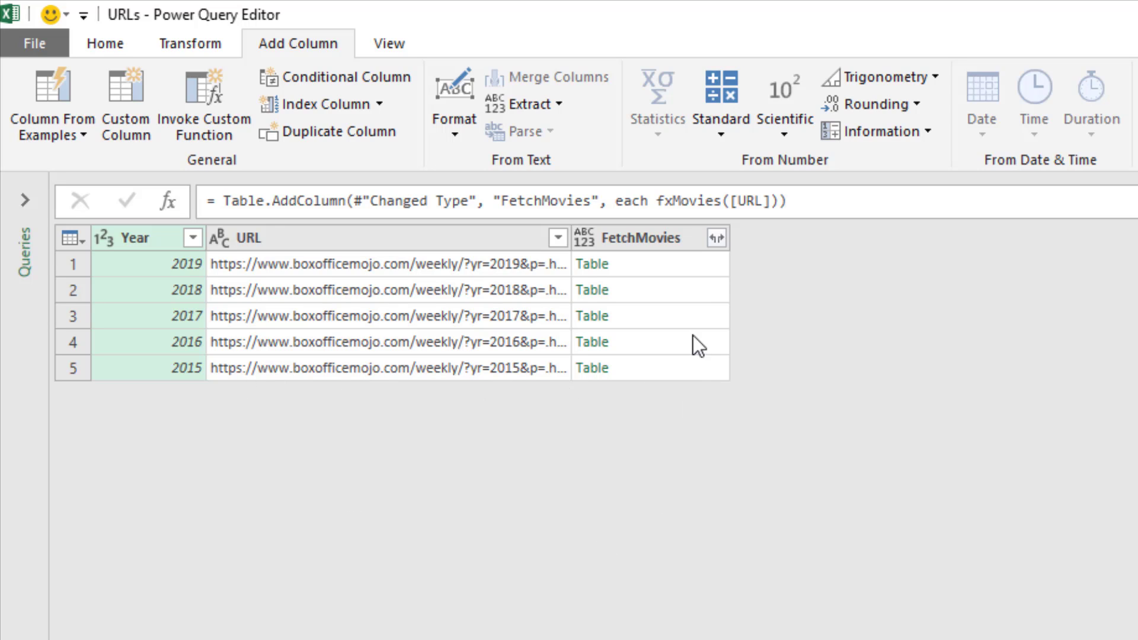
Step: Expand FetchMovies into its movie data columns with the prefix option unchecked
{"action": "left_click", "coordinate": [716, 239]}
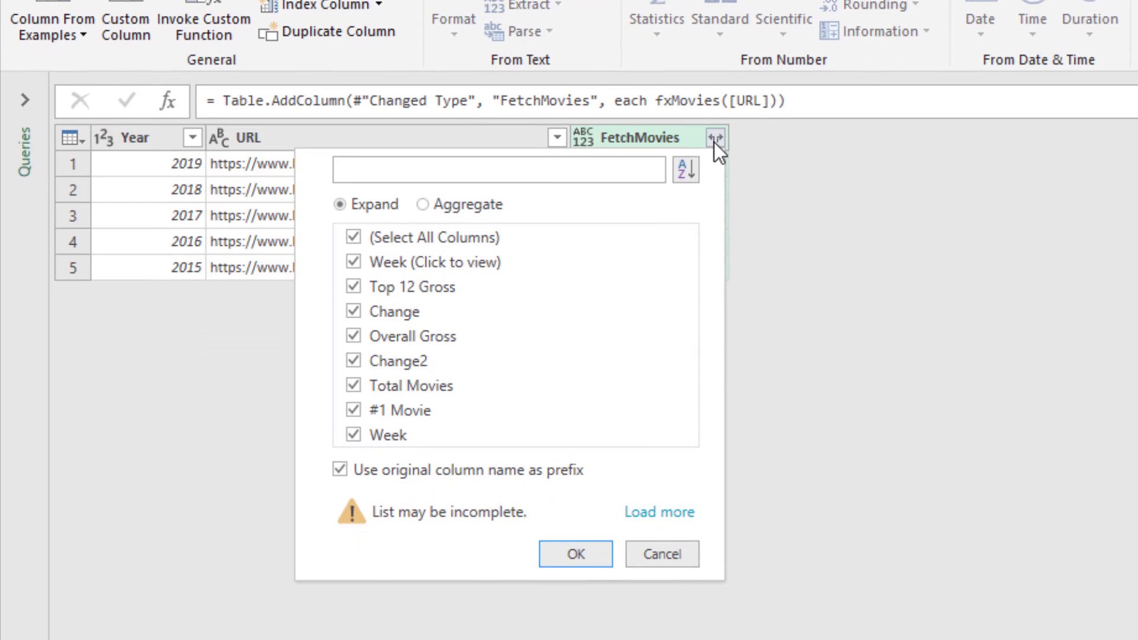
{"action": "left_click", "coordinate": [341, 469]}
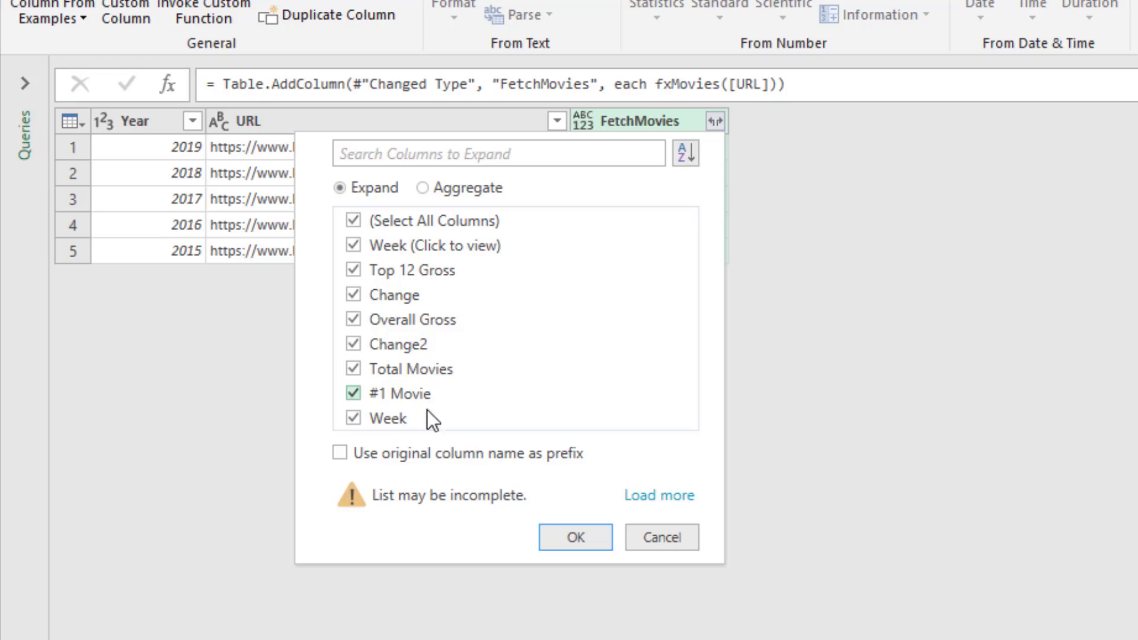
{"action": "left_click", "coordinate": [561, 537]}
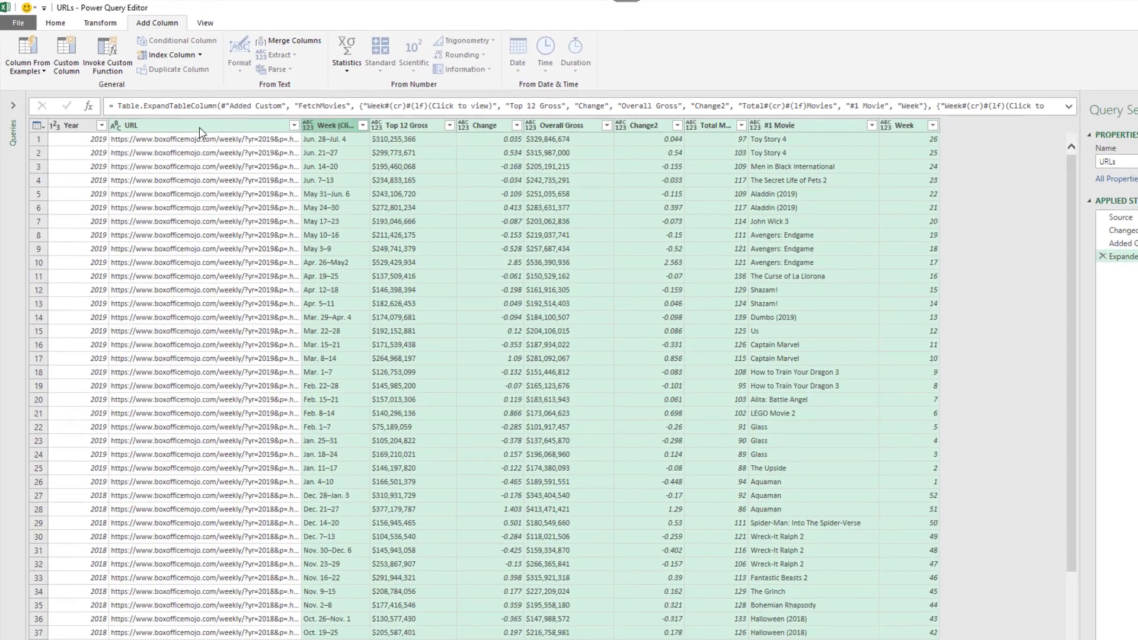
Step: Delete the URL column via its header's context menu
{"action": "right_click", "coordinate": [181, 119]}
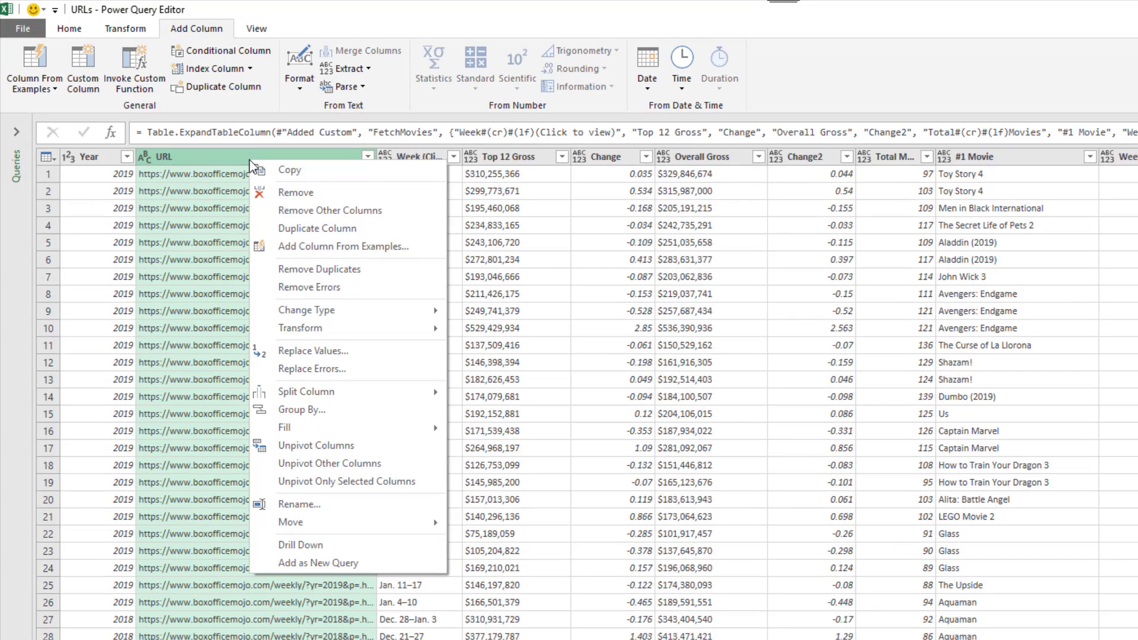
{"action": "left_click", "coordinate": [286, 194]}
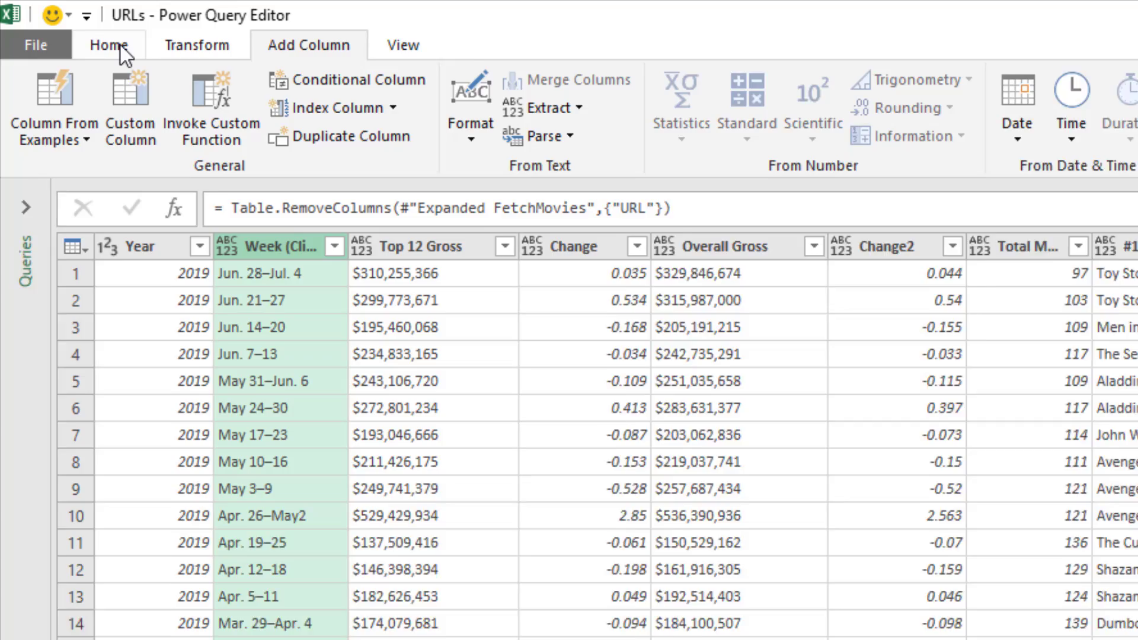
Step: Load the URLs query as a table on the existing worksheet at cell D1
{"action": "left_click", "coordinate": [53, 21]}
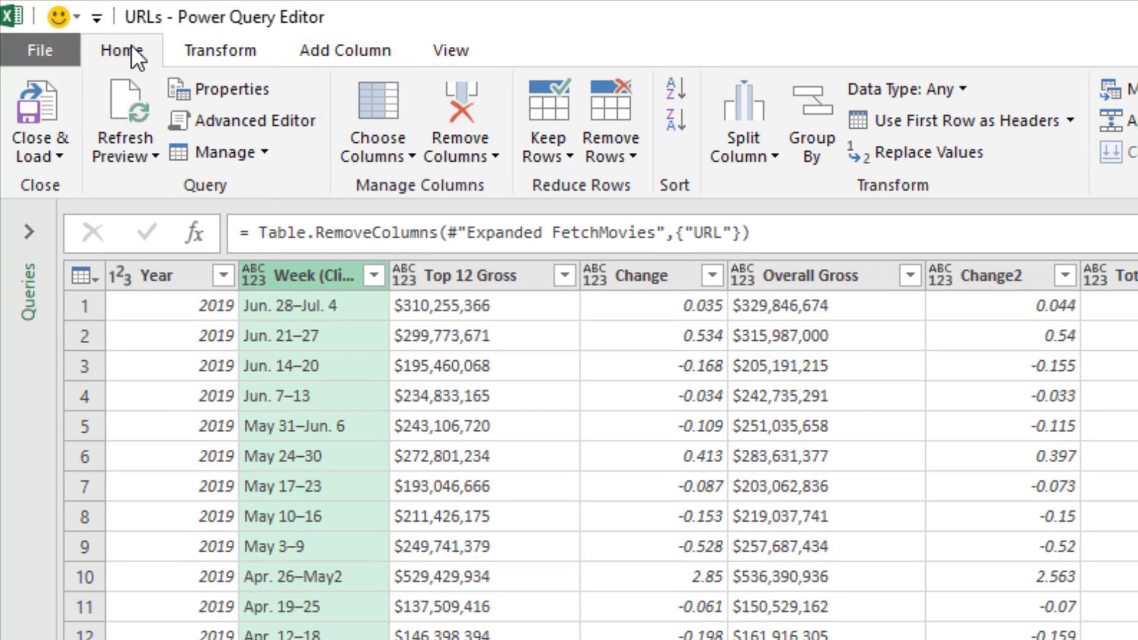
{"action": "left_click", "coordinate": [63, 148]}
{"action": "left_click", "coordinate": [73, 218]}
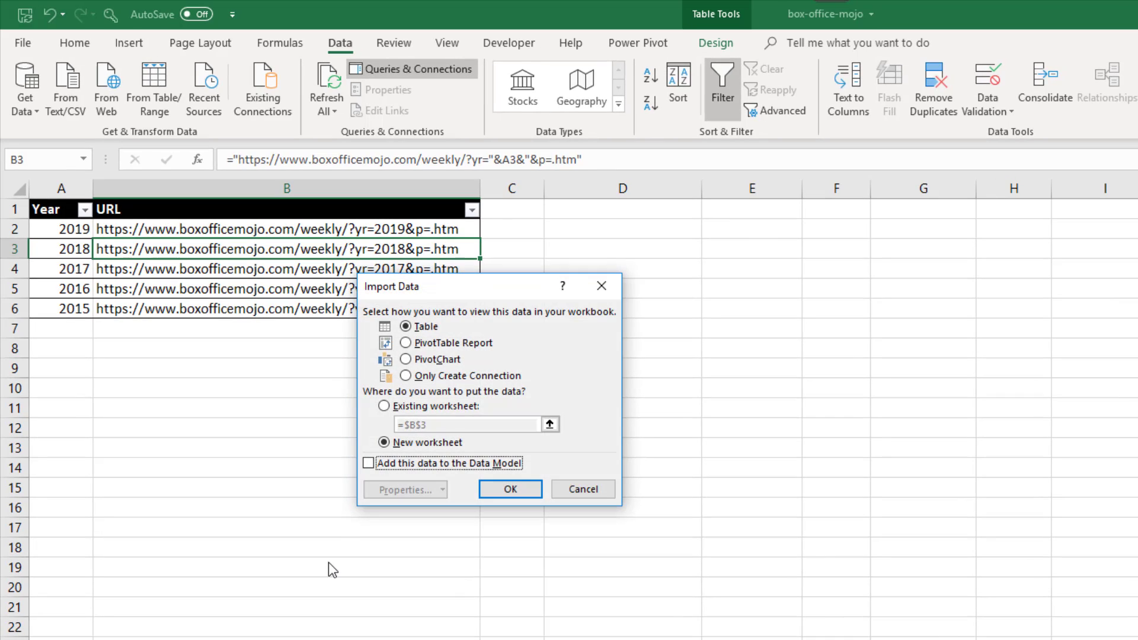
{"action": "left_click", "coordinate": [396, 414]}
{"action": "left_click", "coordinate": [626, 211]}
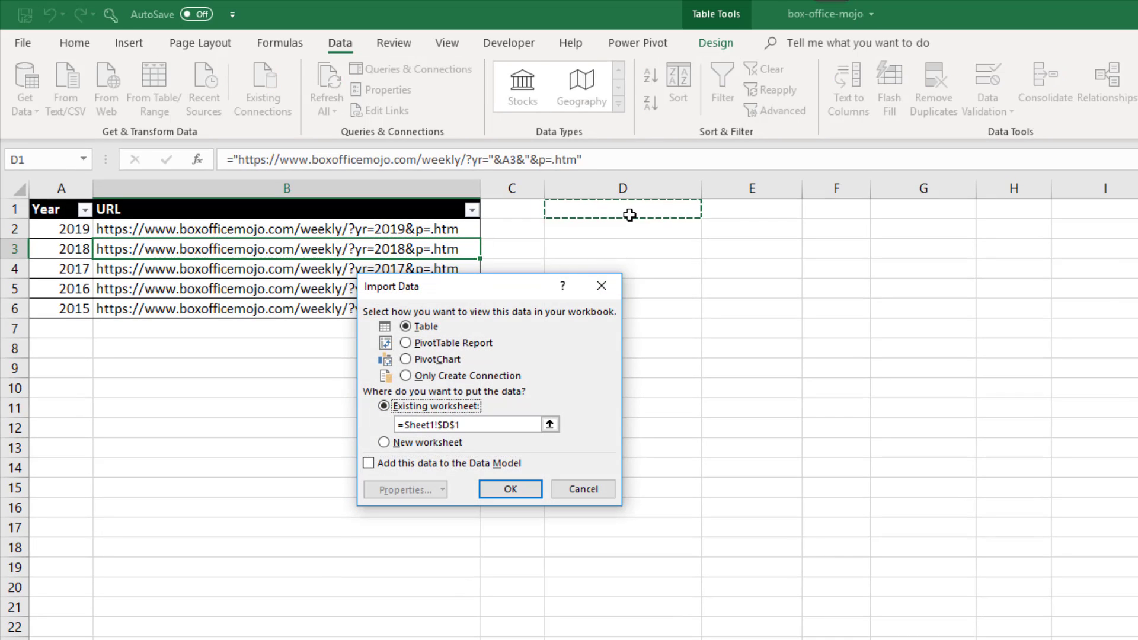
{"action": "left_click", "coordinate": [517, 485]}
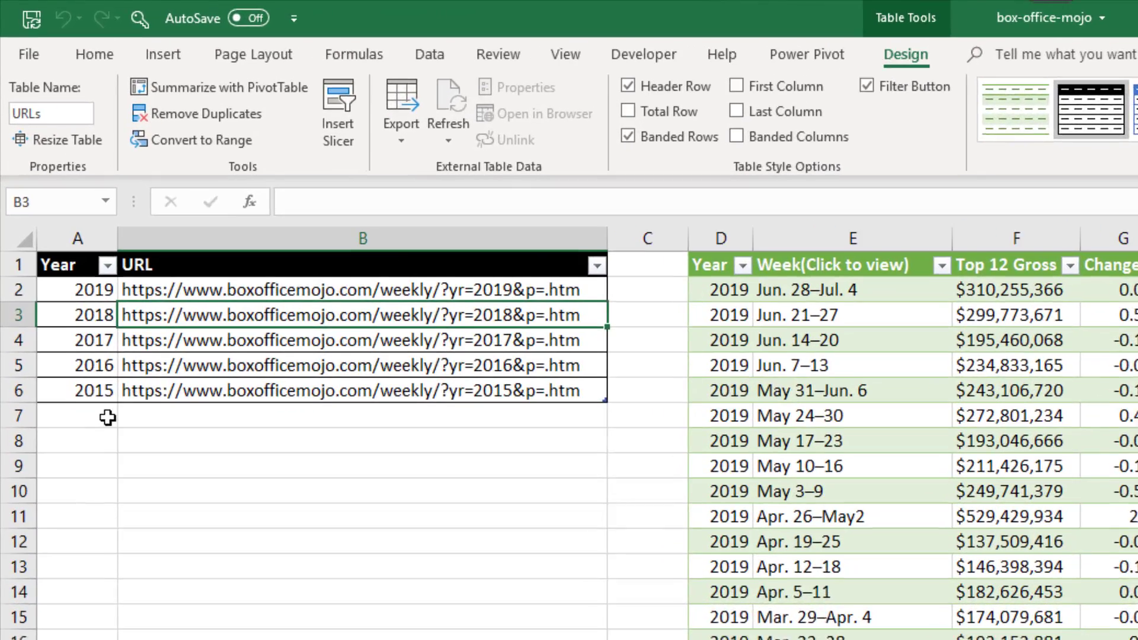
Step: Enter 2014 in cell A7 to add it as a new row in the year table
{"action": "left_click", "coordinate": [55, 225]}
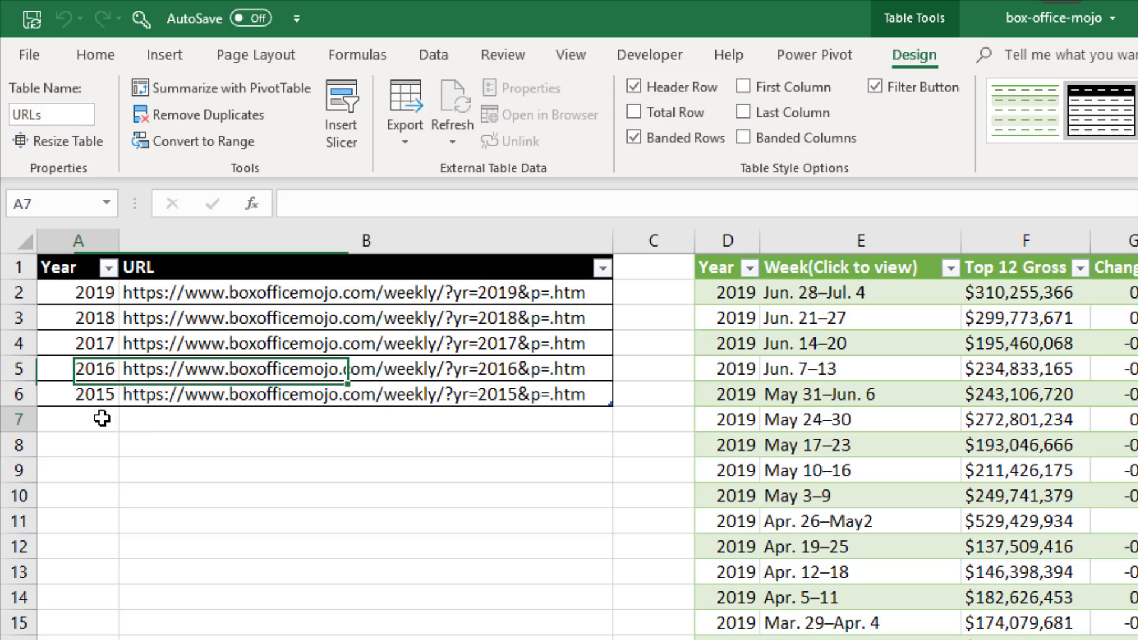
{"action": "type", "text": "2014"}
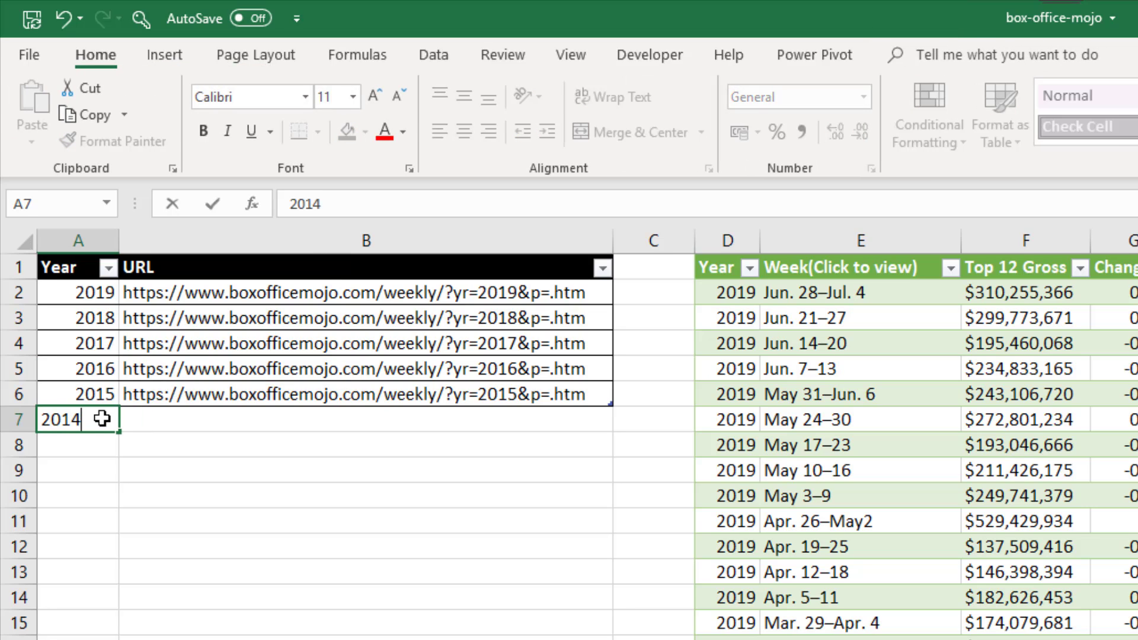
{"action": "key", "text": "Return"}
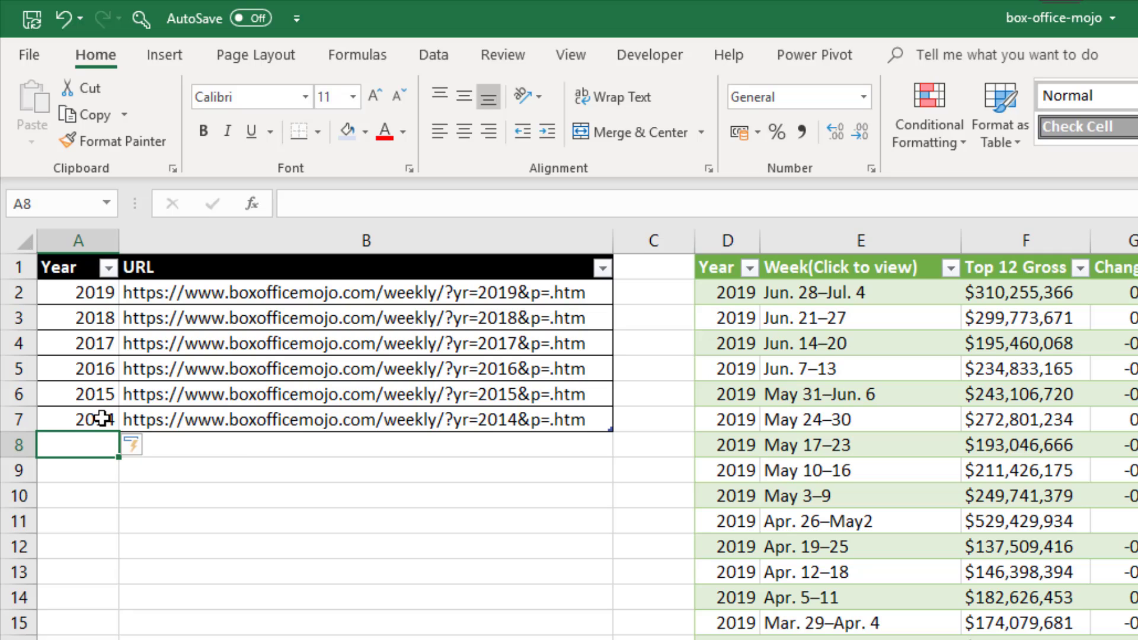
Step: Refresh all queries so the URLs query loads 287 rows covering 2019 through 2014
{"action": "left_click", "coordinate": [434, 55]}
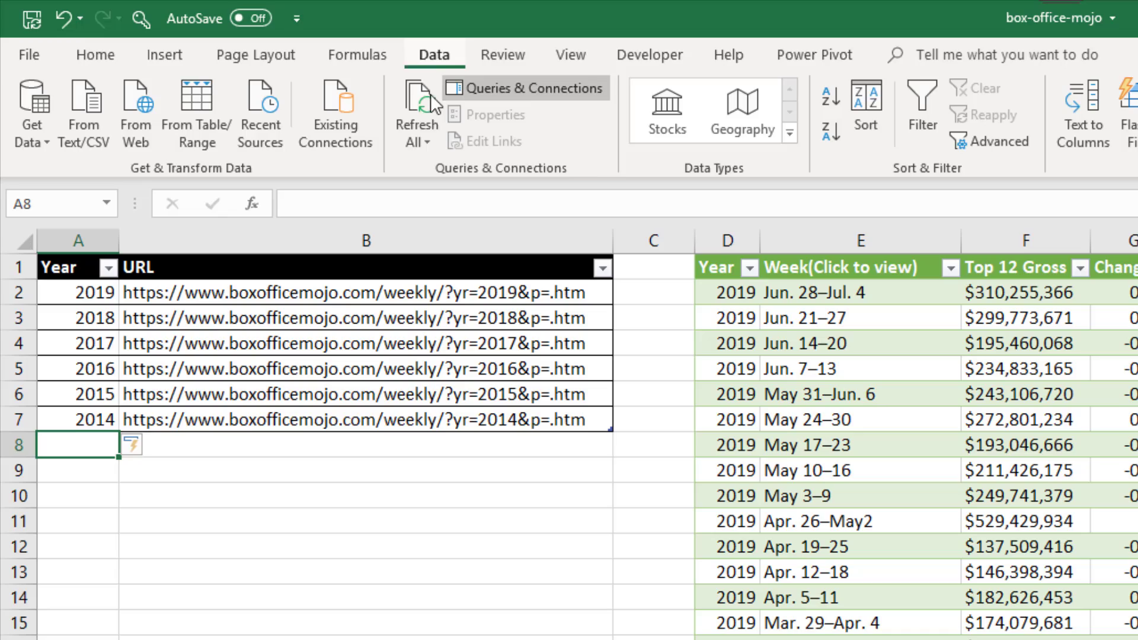
{"action": "left_click", "coordinate": [422, 143]}
{"action": "left_click", "coordinate": [451, 171]}
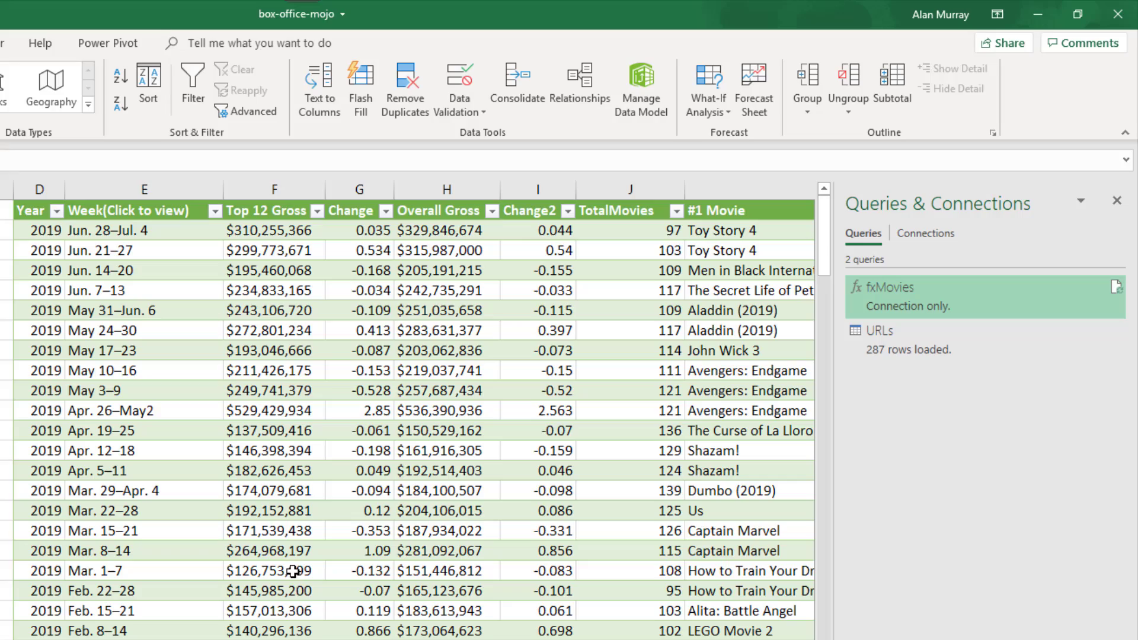
{"action": "scroll", "coordinate": [296, 593], "scroll_direction": "down", "scroll_amount": 5}
{"action": "scroll", "coordinate": [297, 593], "scroll_direction": "down", "scroll_amount": 20}
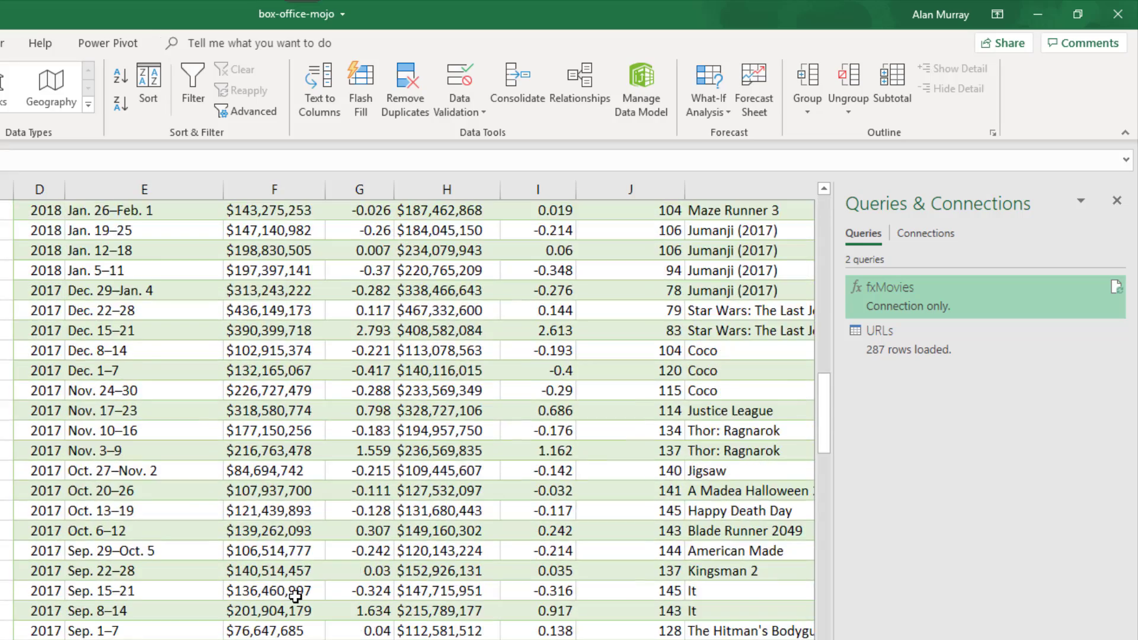
{"action": "scroll", "coordinate": [294, 596], "scroll_direction": "down", "scroll_amount": 20}
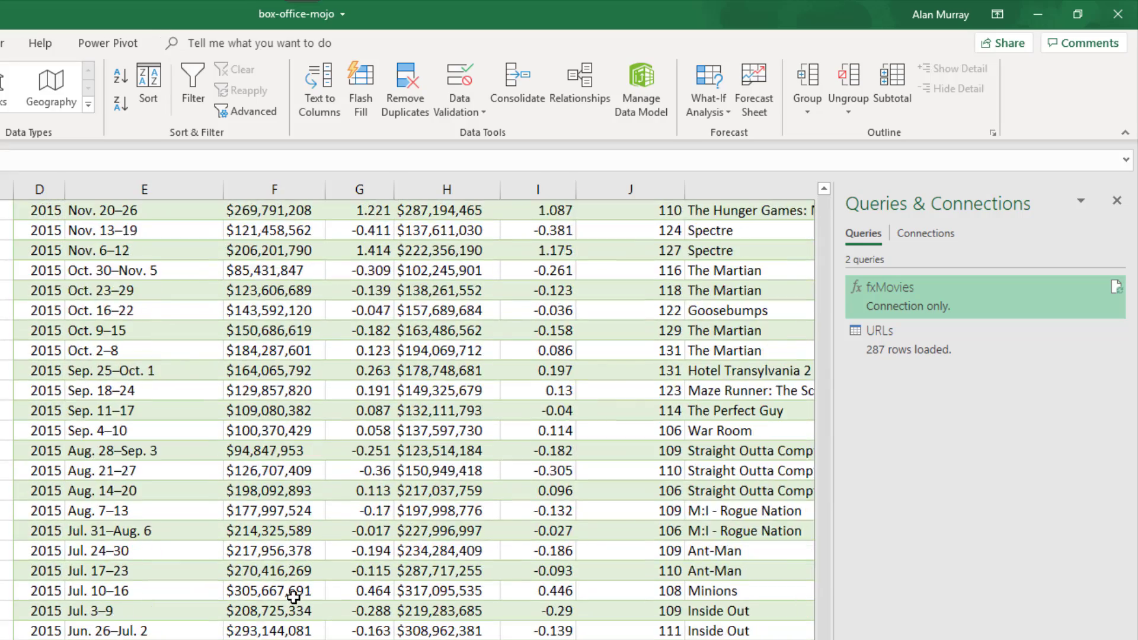
{"action": "scroll", "coordinate": [294, 596], "scroll_direction": "down", "scroll_amount": 5}
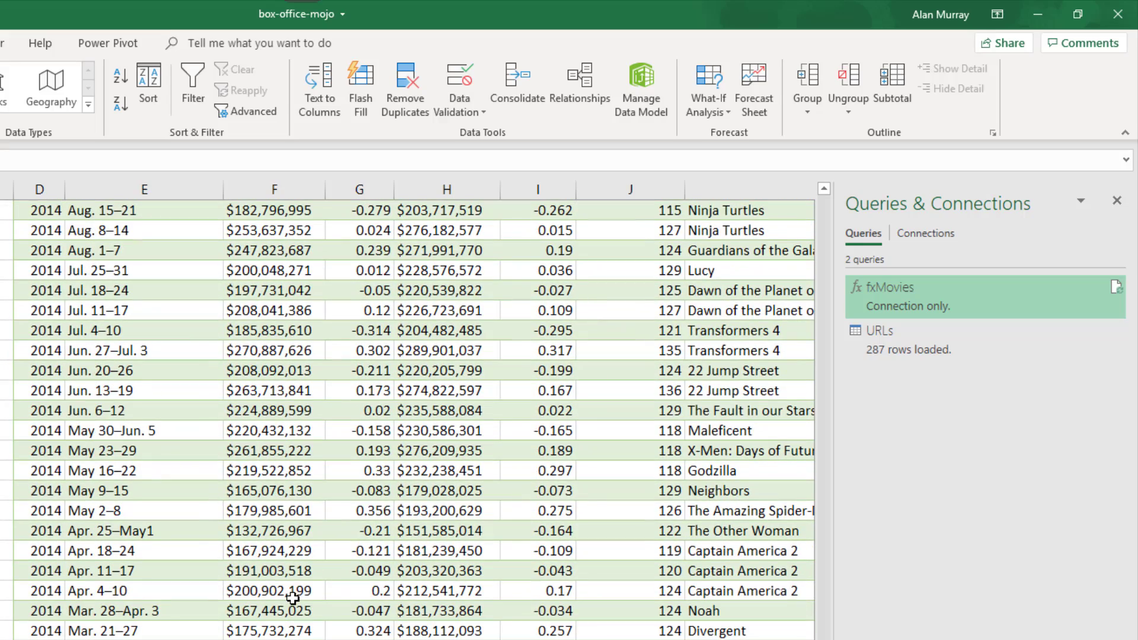
{"action": "left_click_drag", "start_coordinate": [830, 551], "coordinate": [831, 200]}
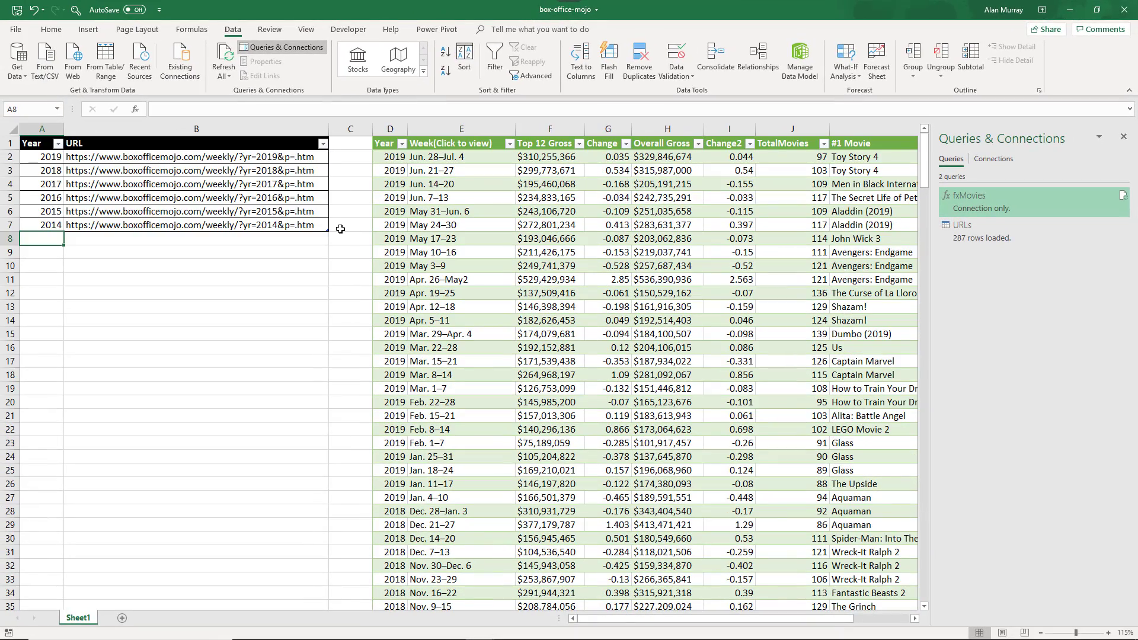